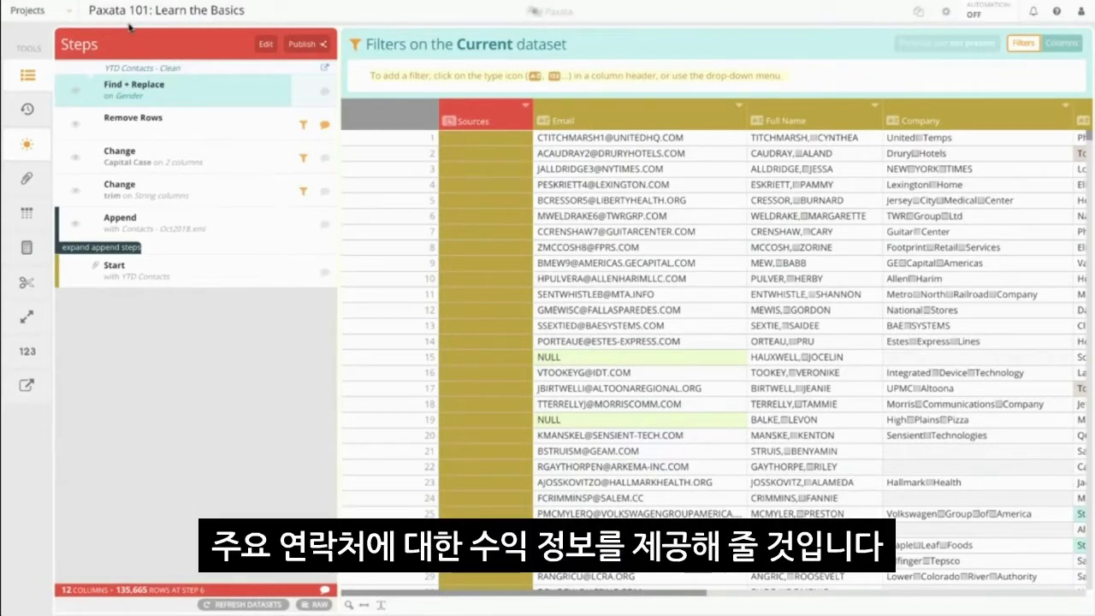
# - Add a Lookup step following the Find + Replace step and open the dataset selection for it
pyautogui.click(39, 178)
pyautogui.click(77, 178)
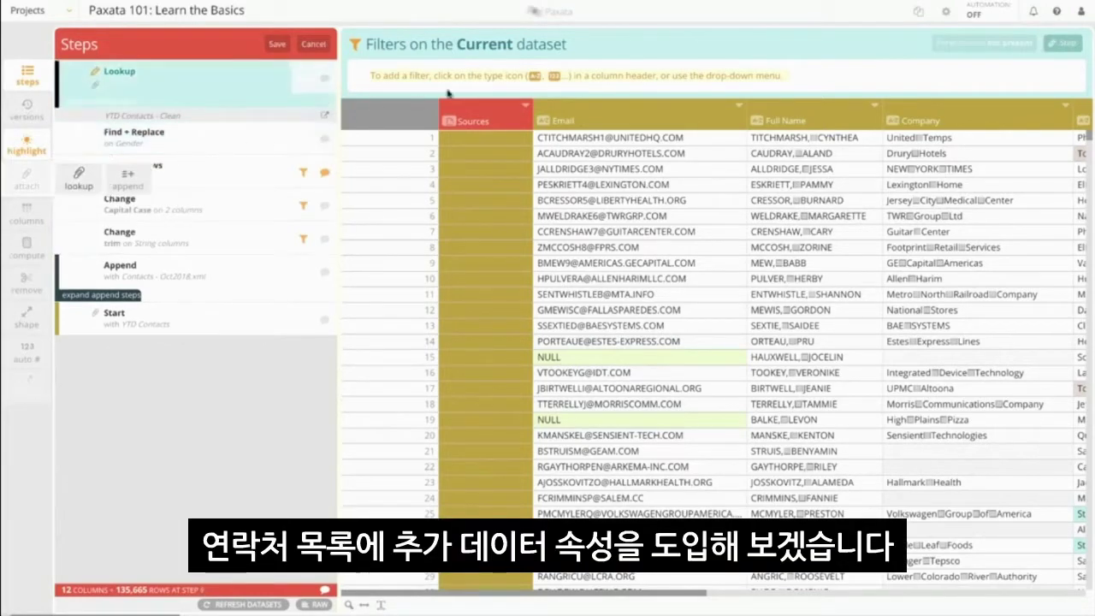
pyautogui.click(517, 44)
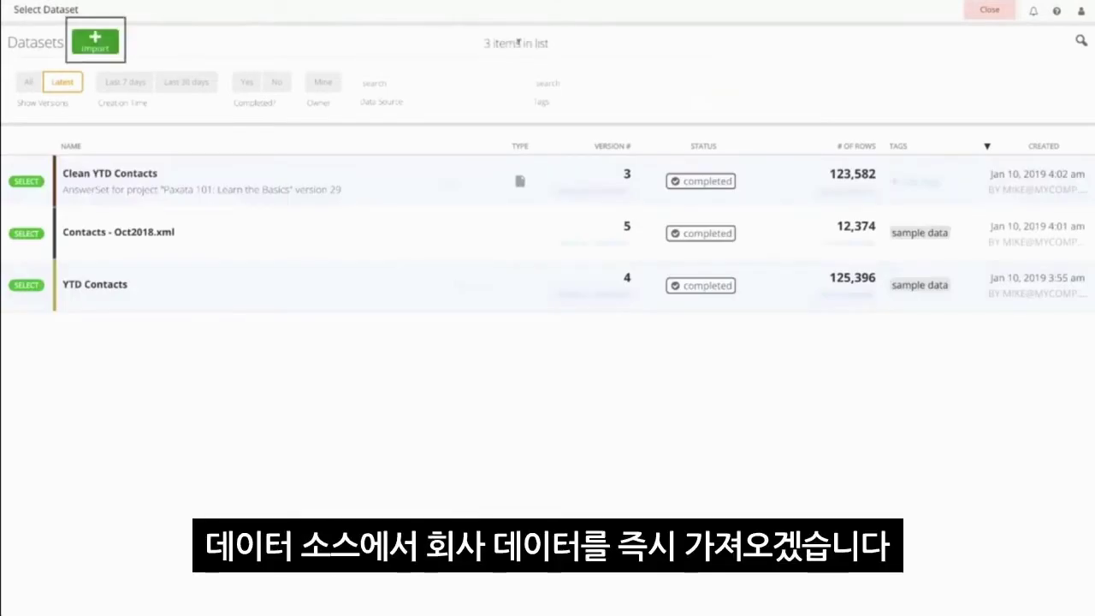
# - Choose Third Party Company Listing.csv from the Tutorials folder of the Amazon S3 (Trial Use Only) source for import
pyautogui.click(79, 44)
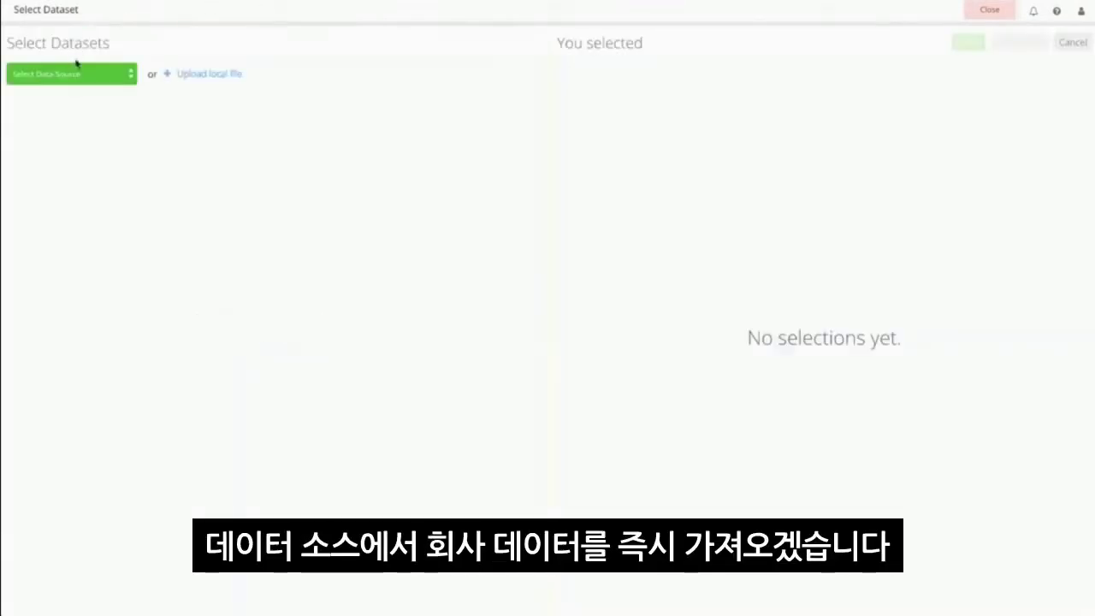
pyautogui.click(75, 73)
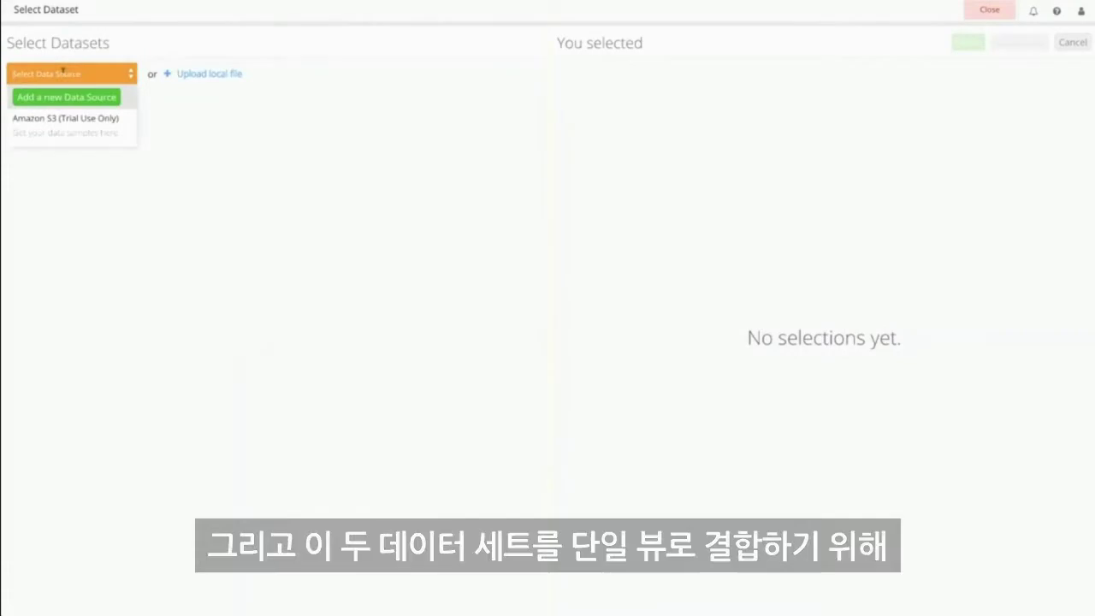
pyautogui.click(54, 129)
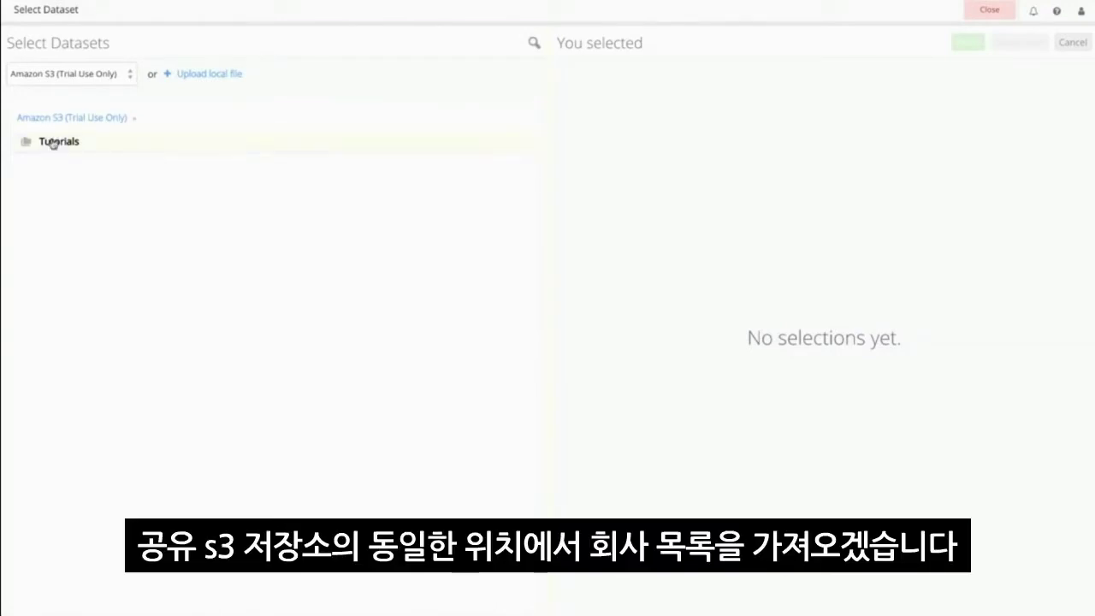
pyautogui.click(52, 142)
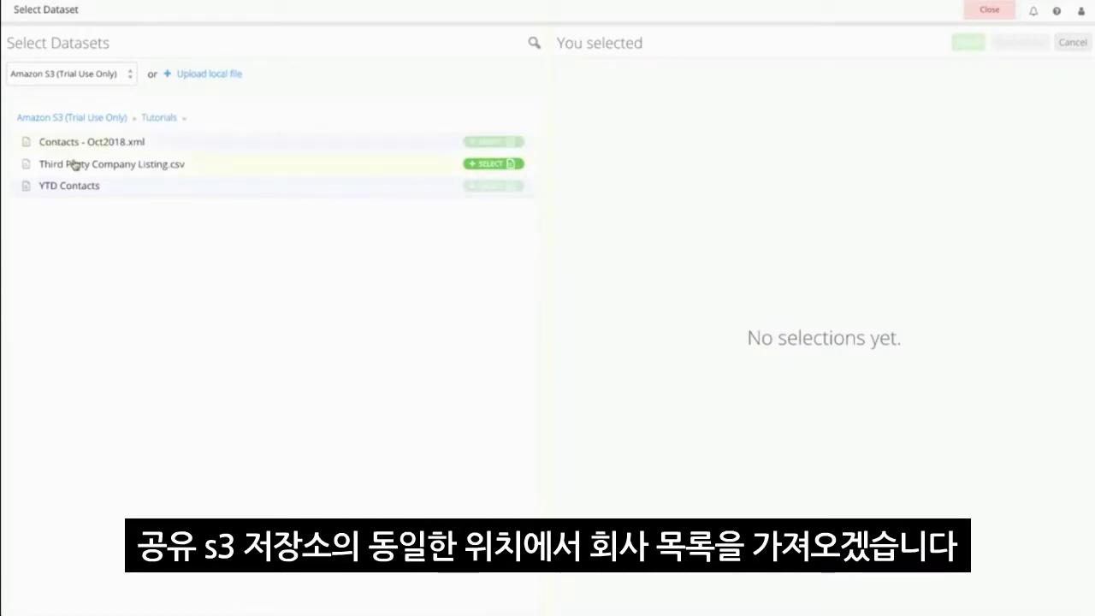
pyautogui.click(75, 164)
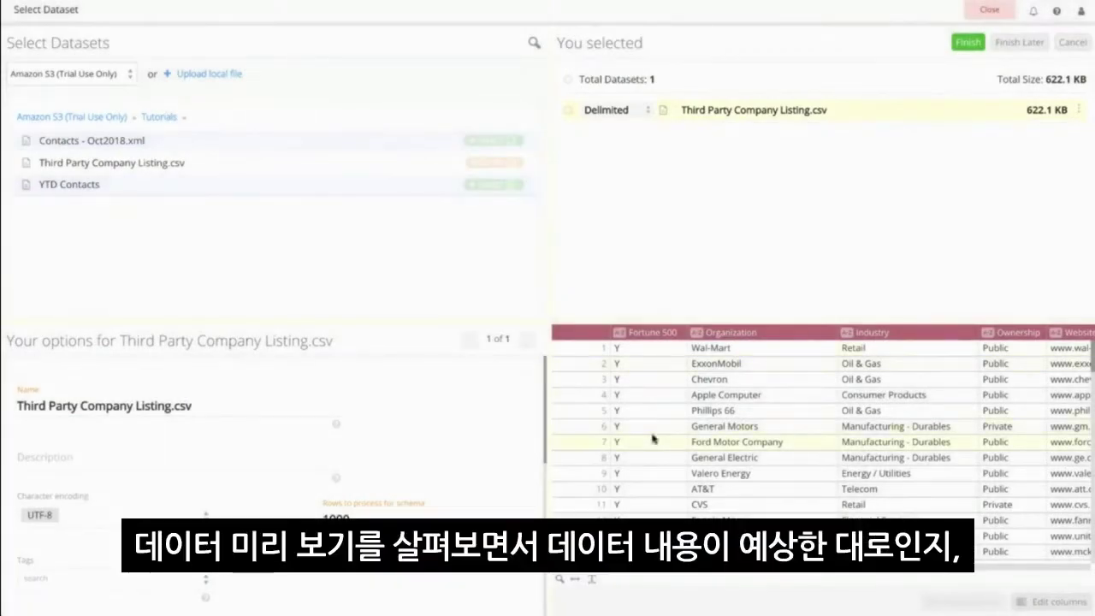
# - Check the data preview of the company listing across its columns and finish the import
pyautogui.hscroll(5, 652, 439)
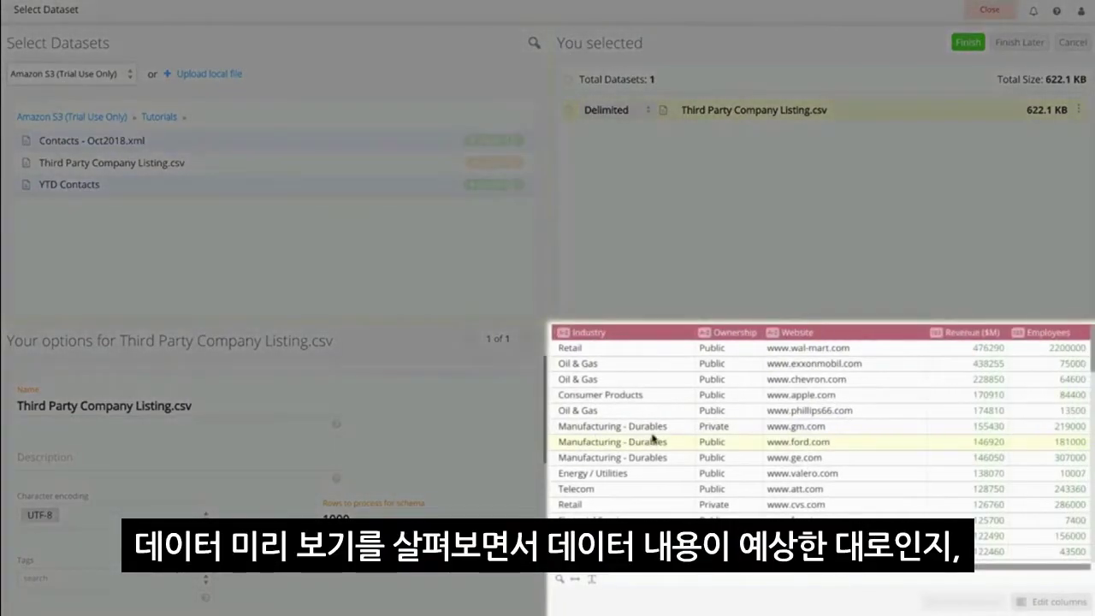
pyautogui.hscroll(-1, 652, 438)
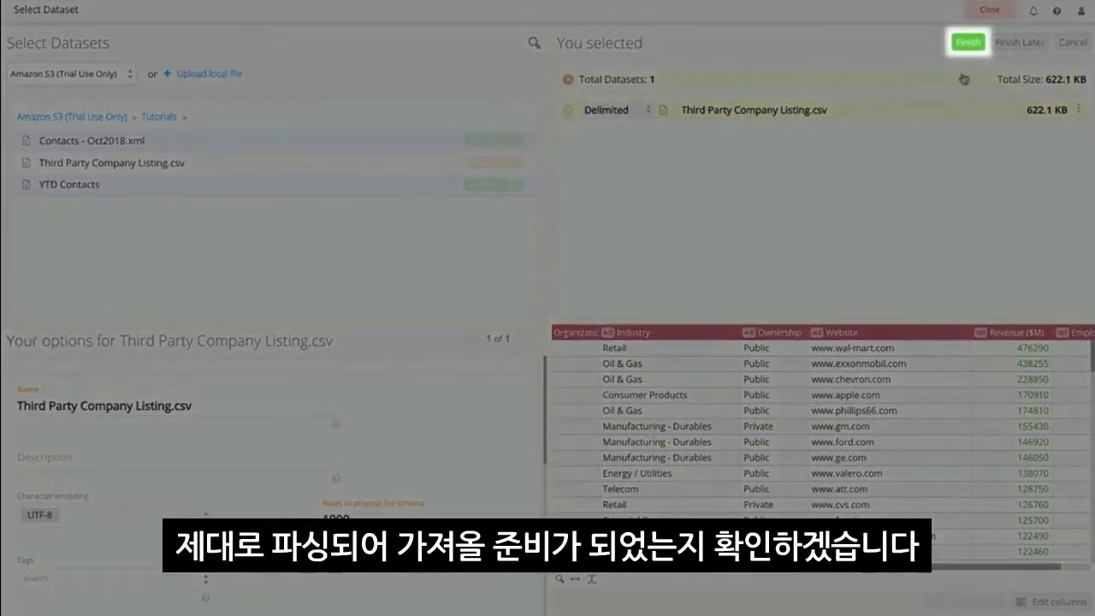
pyautogui.click(967, 42)
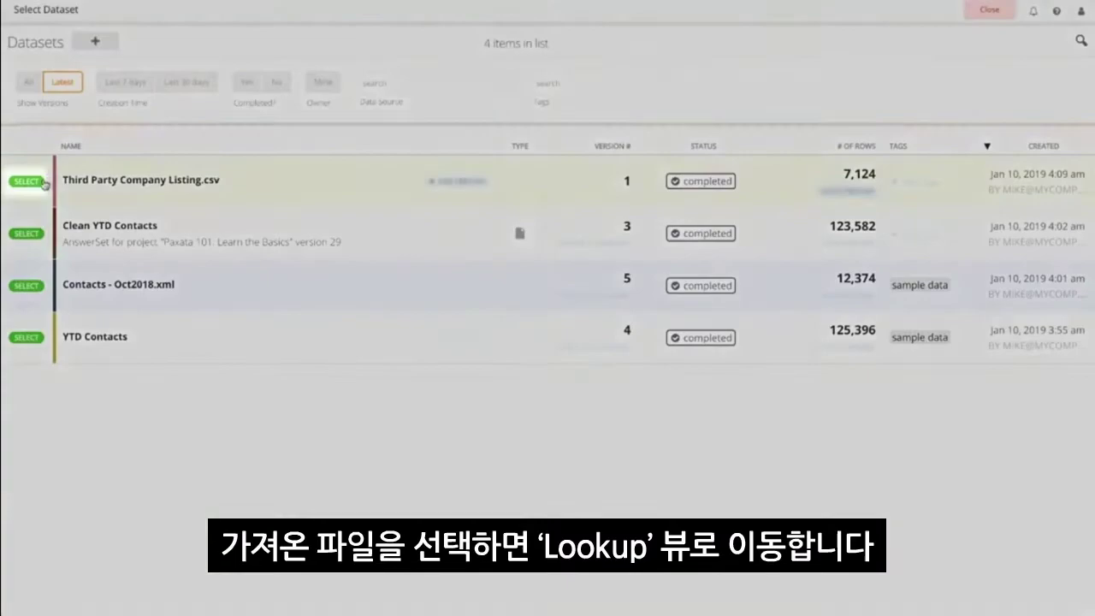
# - Use the imported Third Party Company Listing.csv for the lookup, joining Company to Organization, and detect suggested joins
pyautogui.click(43, 183)
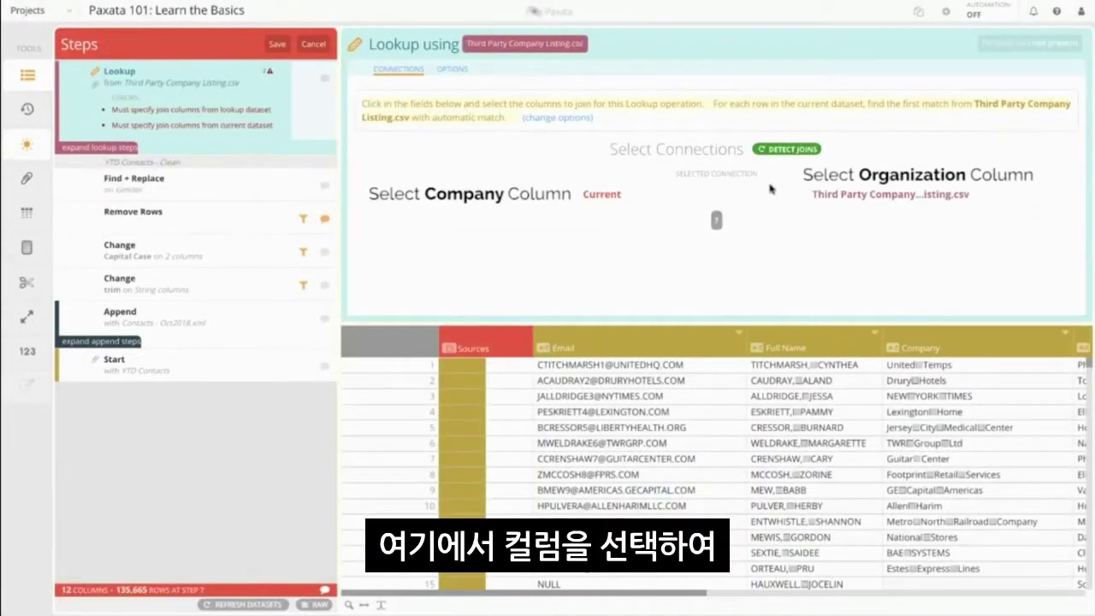
pyautogui.click(599, 222)
pyautogui.click(496, 283)
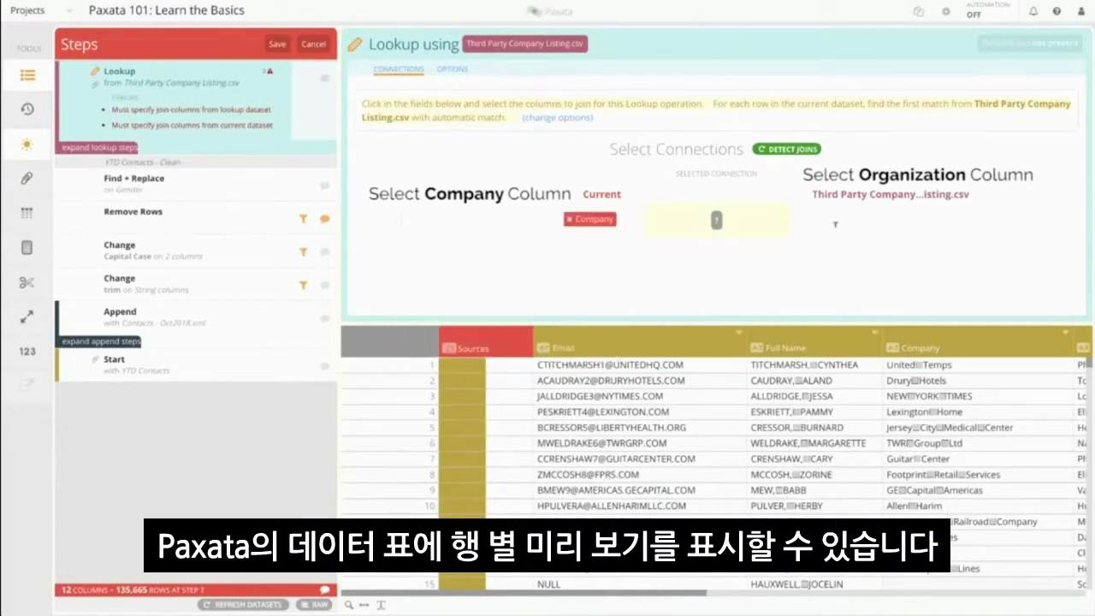
pyautogui.click(855, 224)
pyautogui.click(830, 262)
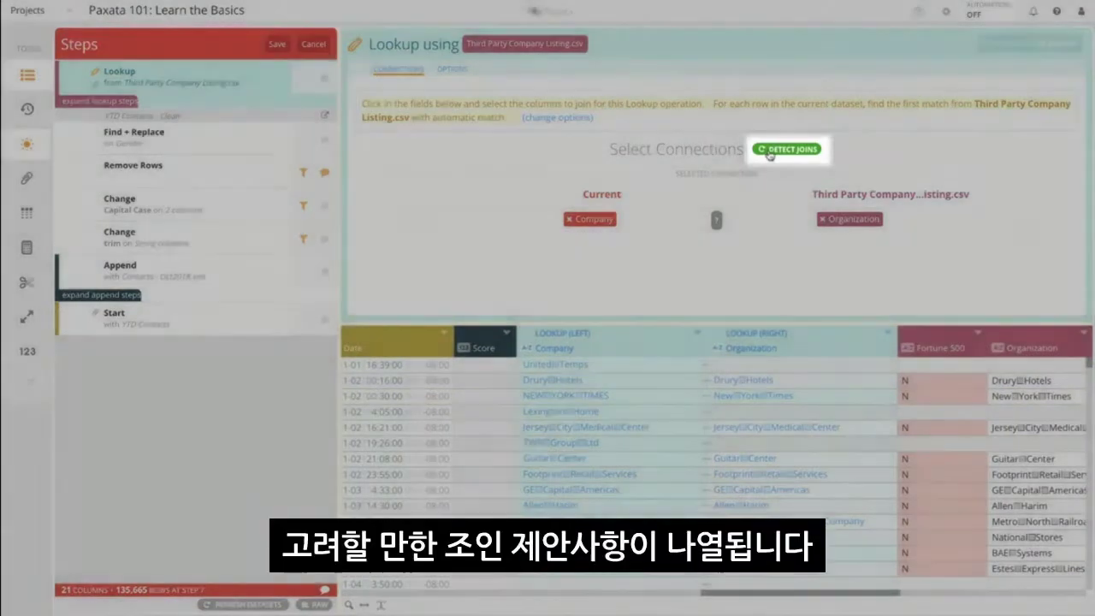
pyautogui.click(768, 152)
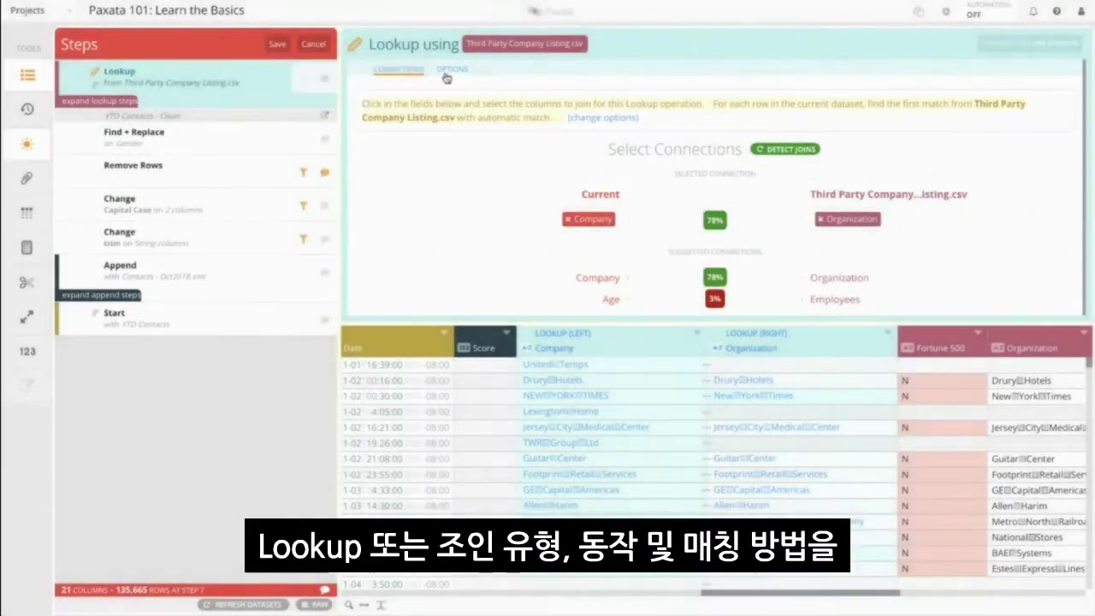
# - Review the lookup direction choices, try the Custom matching method, and return the method to Automatic
pyautogui.click(446, 70)
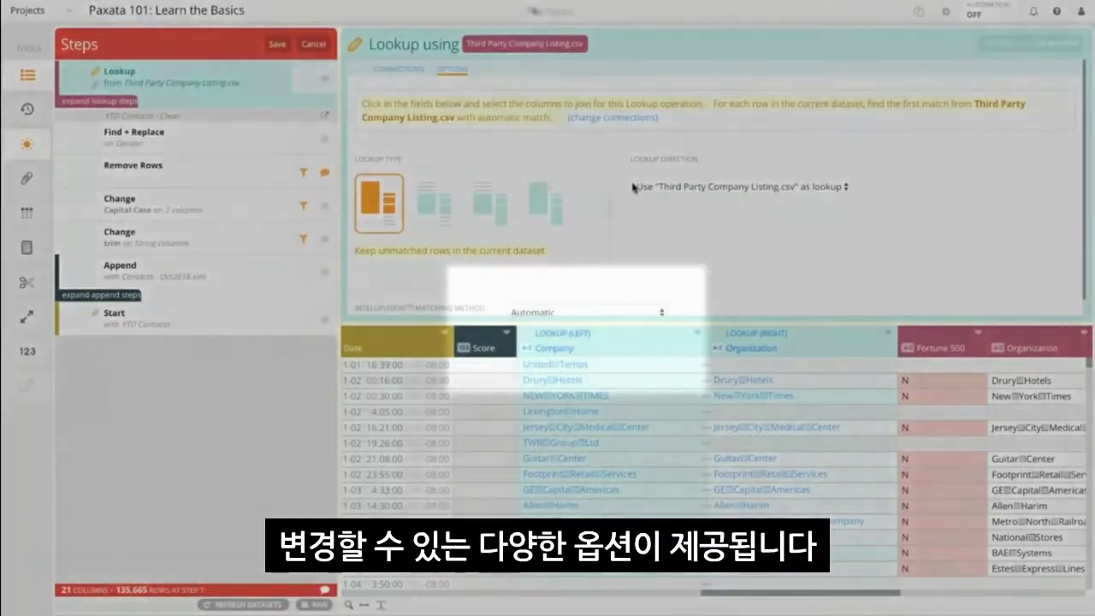
pyautogui.click(638, 186)
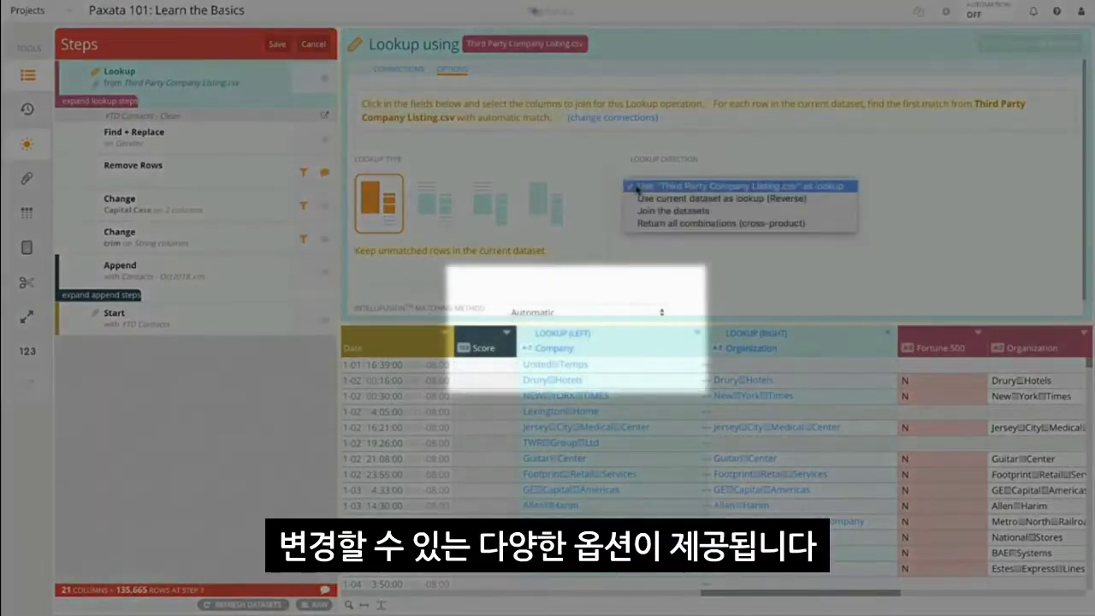
pyautogui.click(638, 186)
pyautogui.click(659, 299)
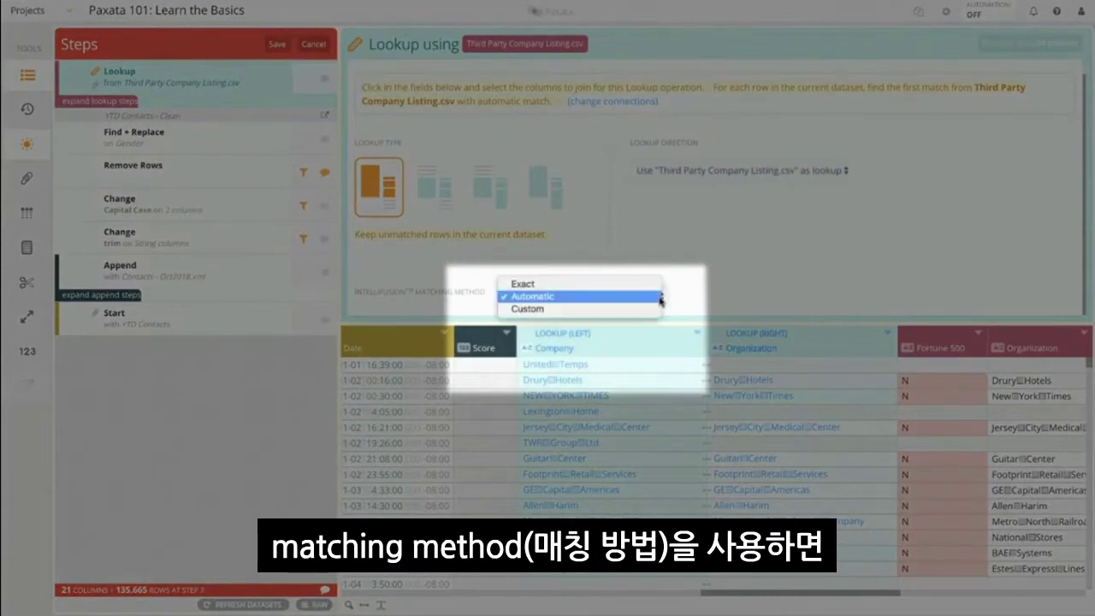
pyautogui.click(650, 309)
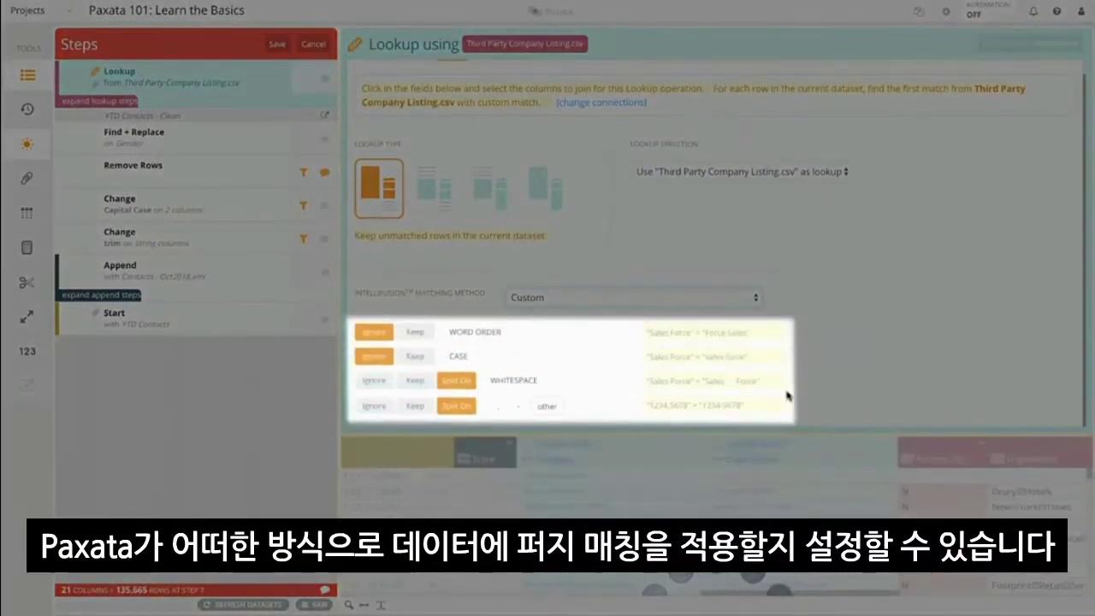
pyautogui.click(711, 297)
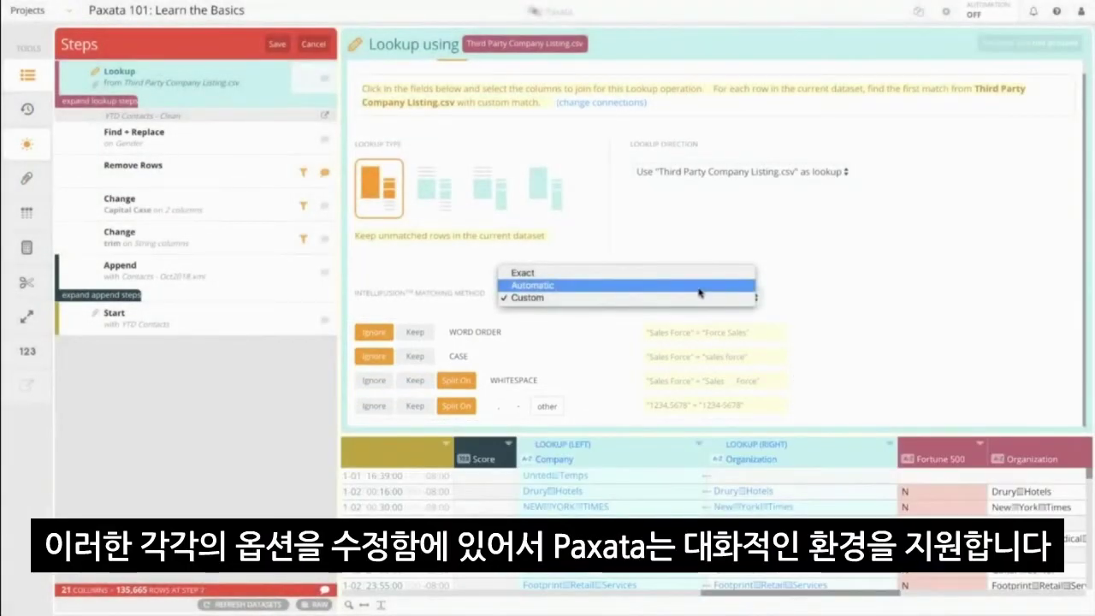
pyautogui.click(699, 291)
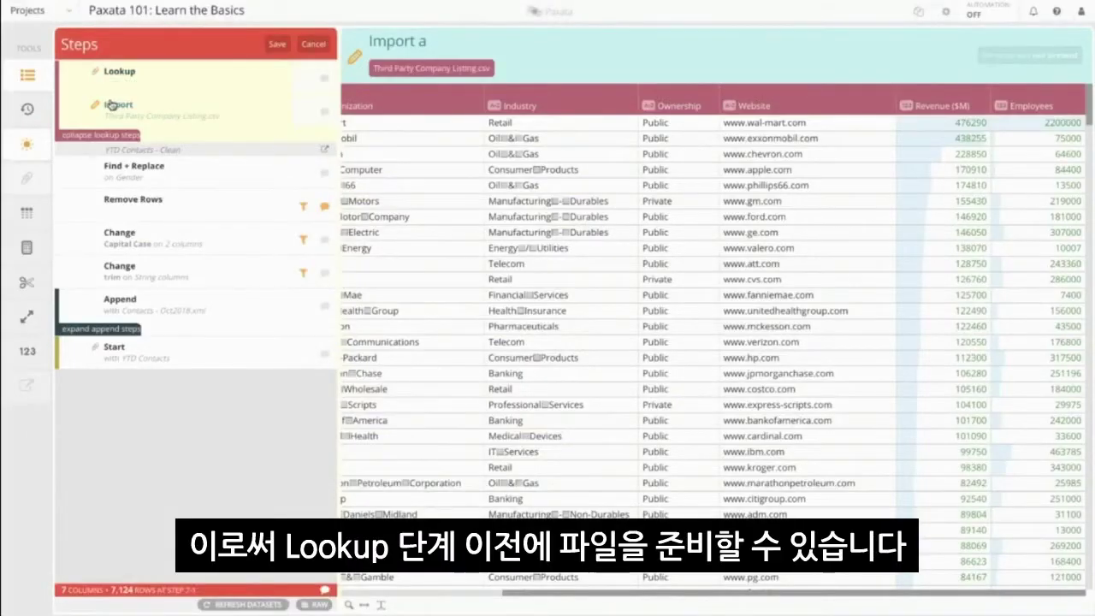
# - Inspect the company listing in the lookup's Import step, return to the Lookup step and save it
pyautogui.click(109, 105)
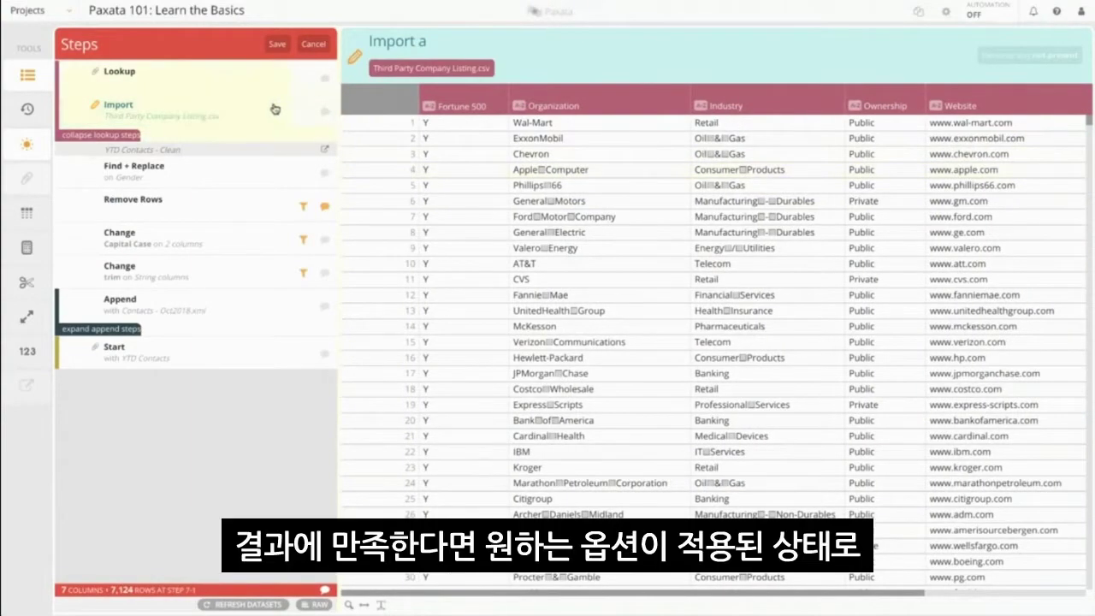
pyautogui.click(236, 85)
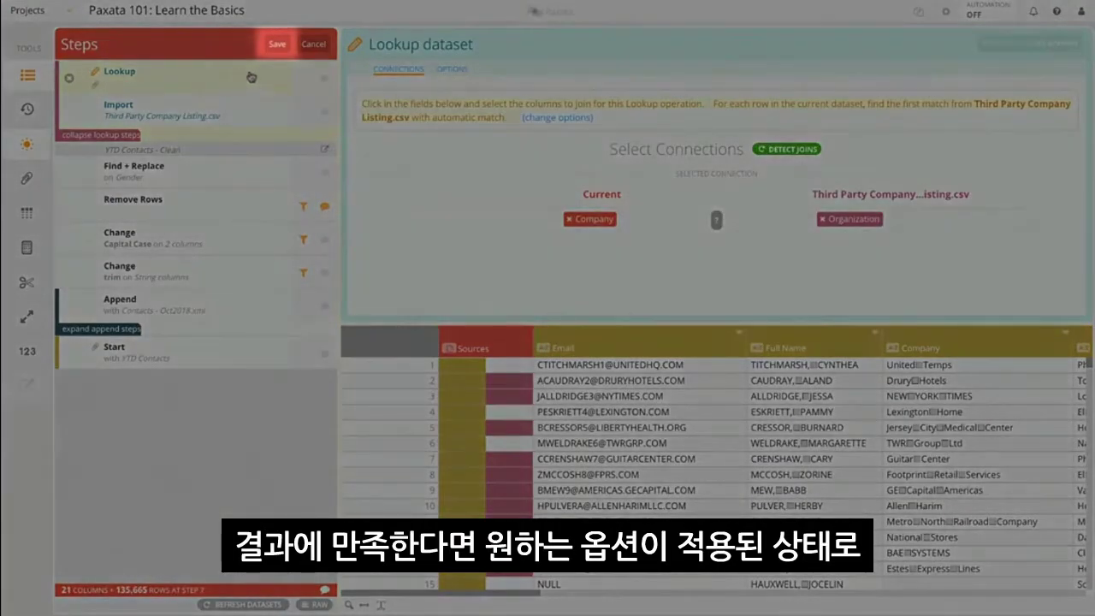
pyautogui.click(276, 43)
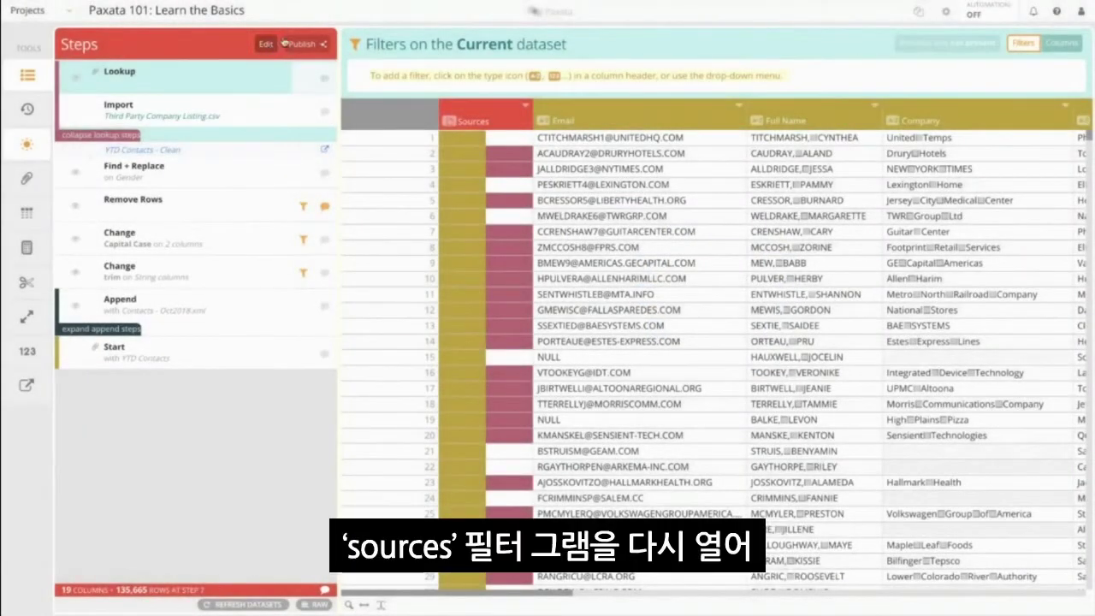
# - Open the filter on the Sources column and widen it to show the full source combinations
pyautogui.click(523, 108)
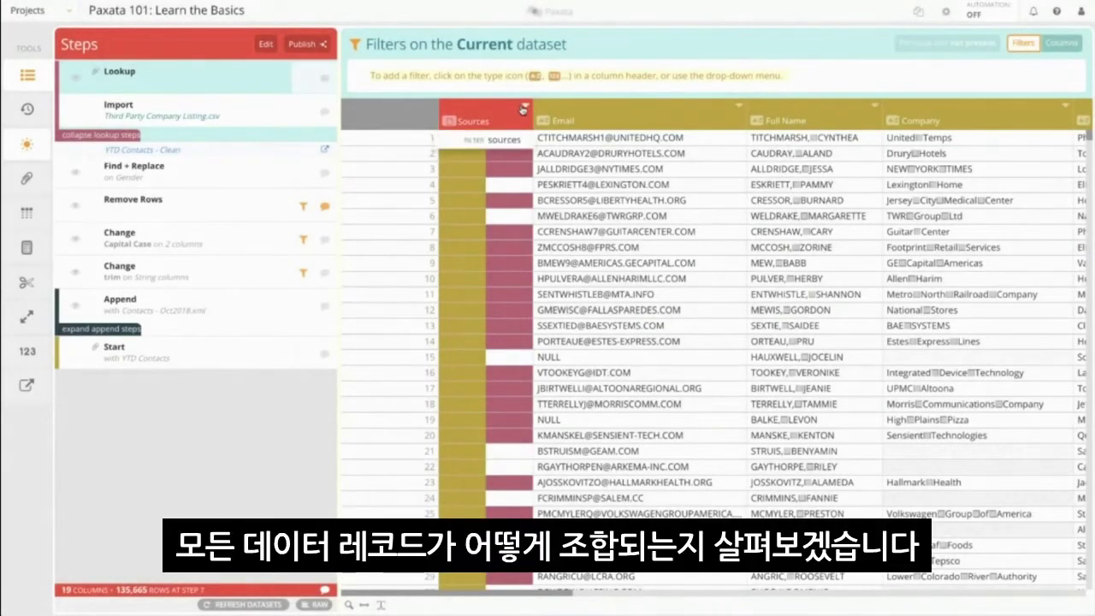
pyautogui.click(496, 139)
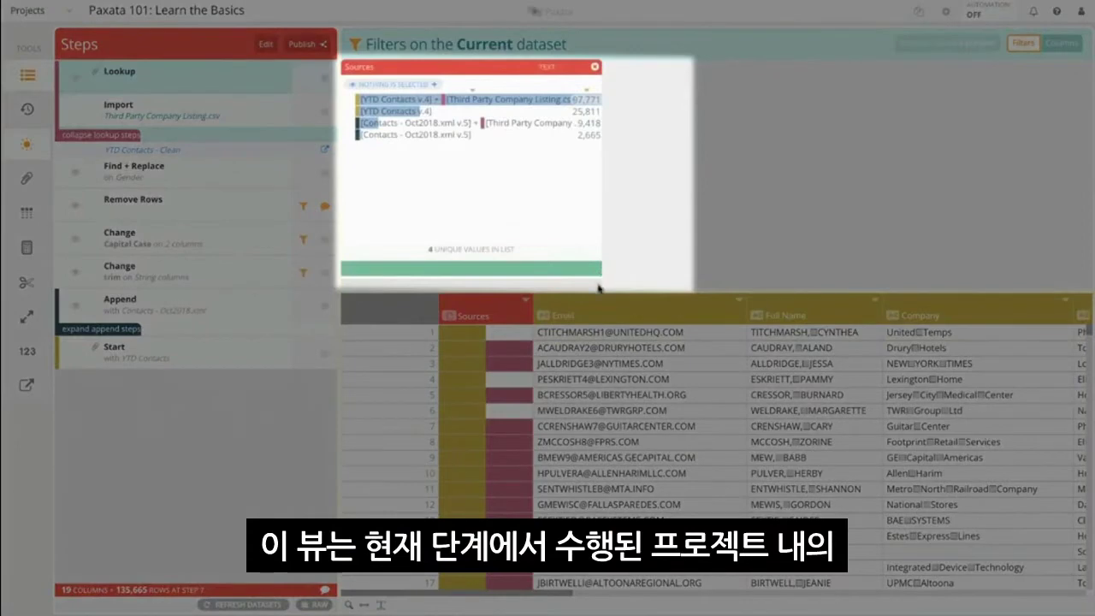
pyautogui.moveTo(598, 287); pyautogui.dragTo(684, 287)
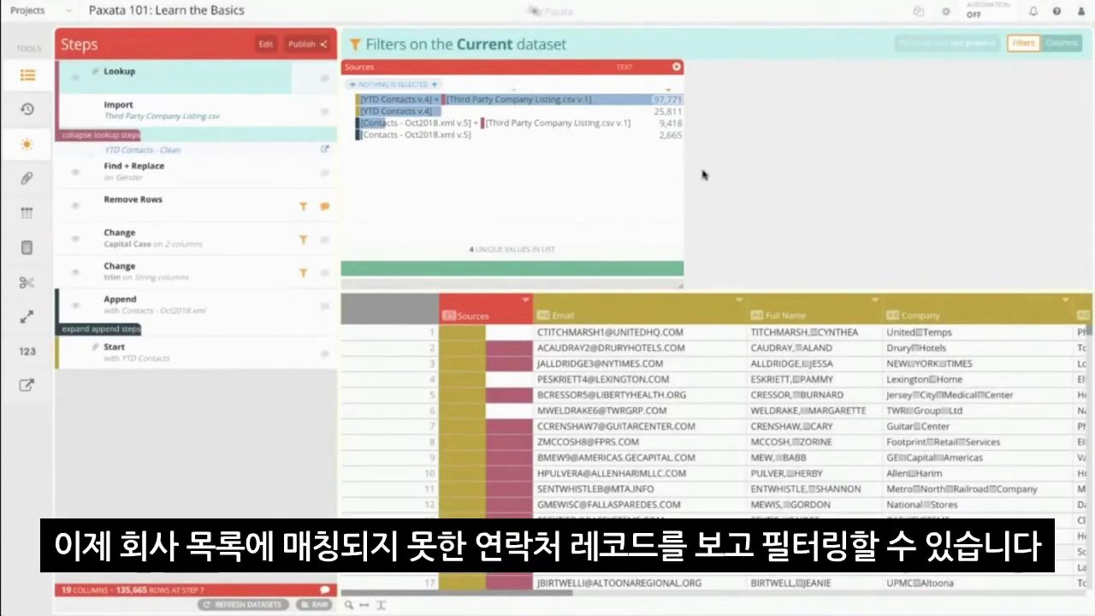
# - Filter the rows to the unmatched sources [Contacts - Oct2018.xml v.5] and [YTD Contacts v.4], and examine their company listing columns
pyautogui.click(674, 137)
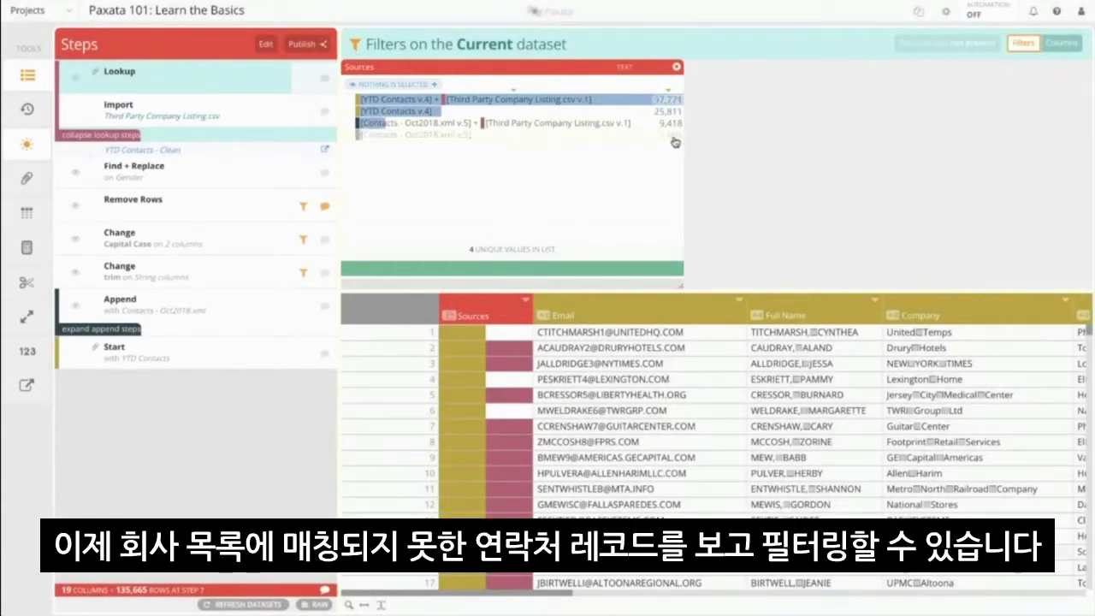
pyautogui.click(407, 112)
pyautogui.click(405, 112)
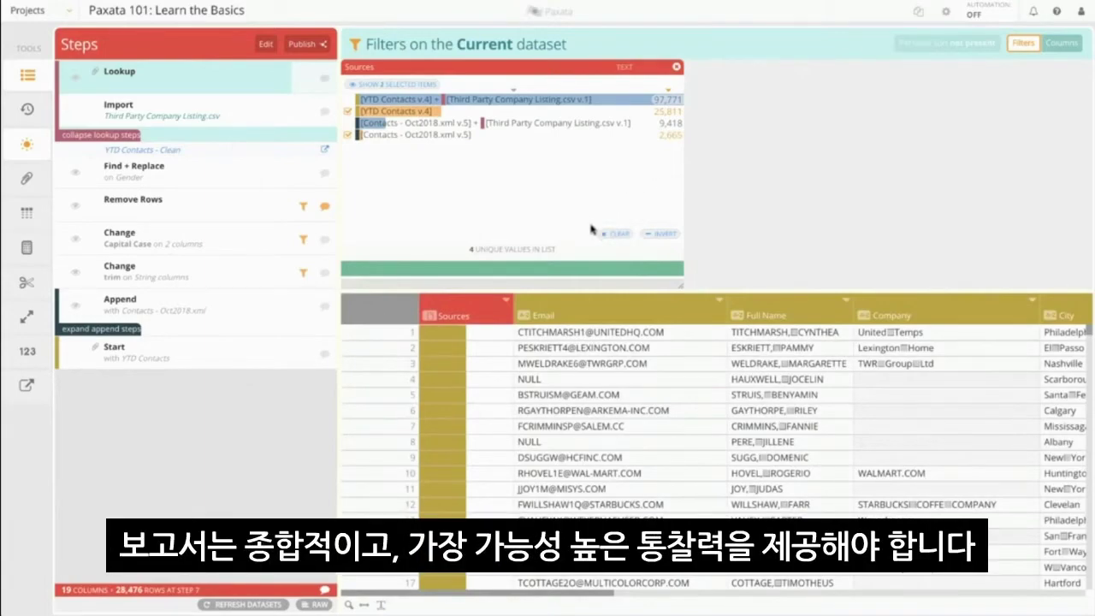
pyautogui.hscroll(10, 586, 411)
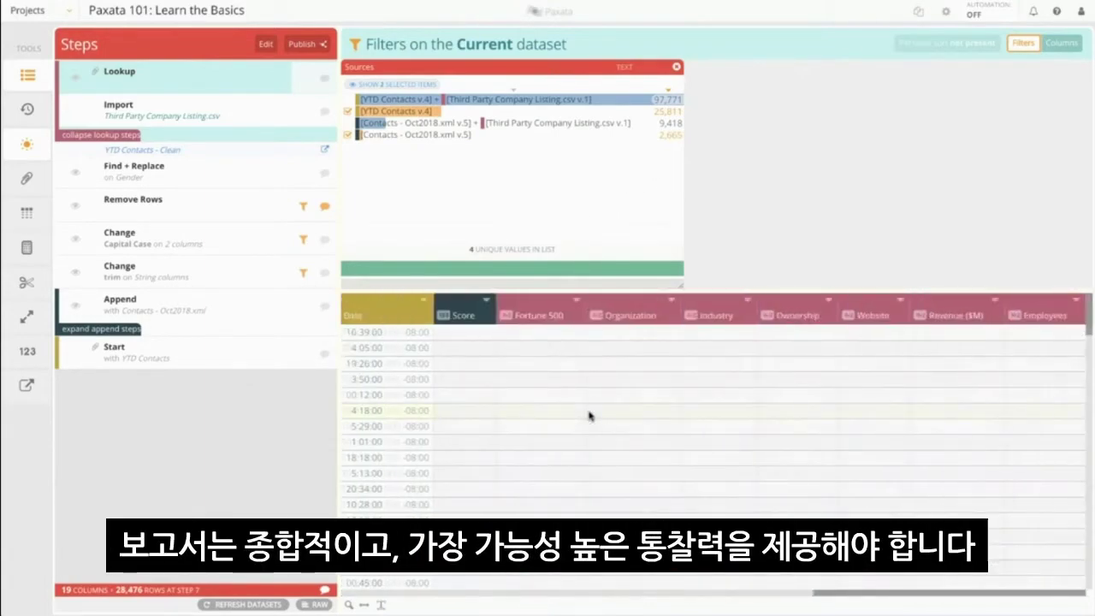
pyautogui.hscroll(-10, 589, 415)
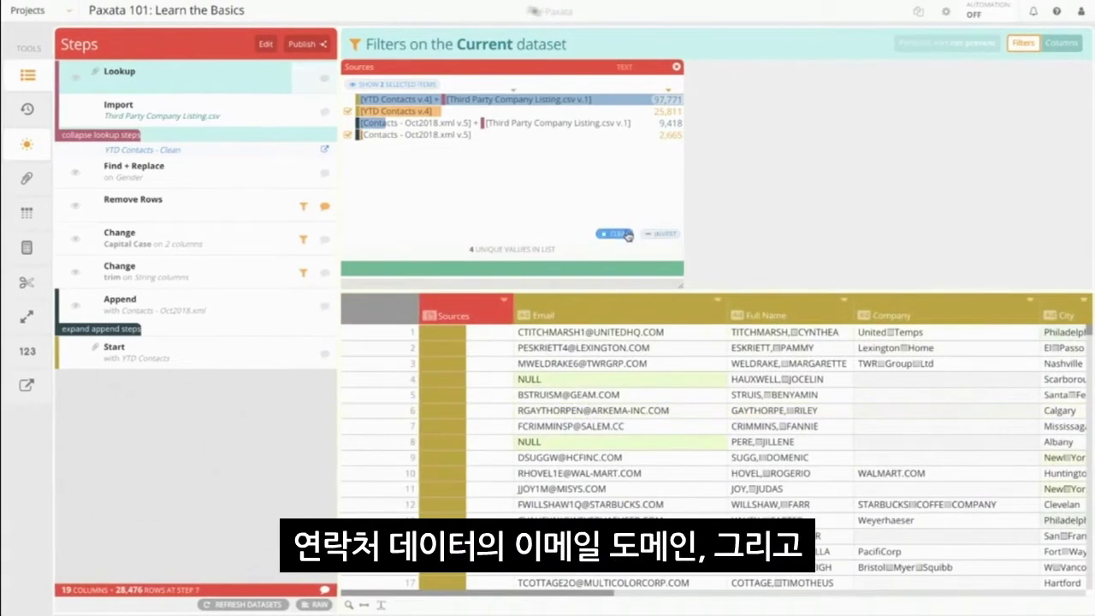
# - Clear the selected source values and close the Sources filter
pyautogui.click(625, 235)
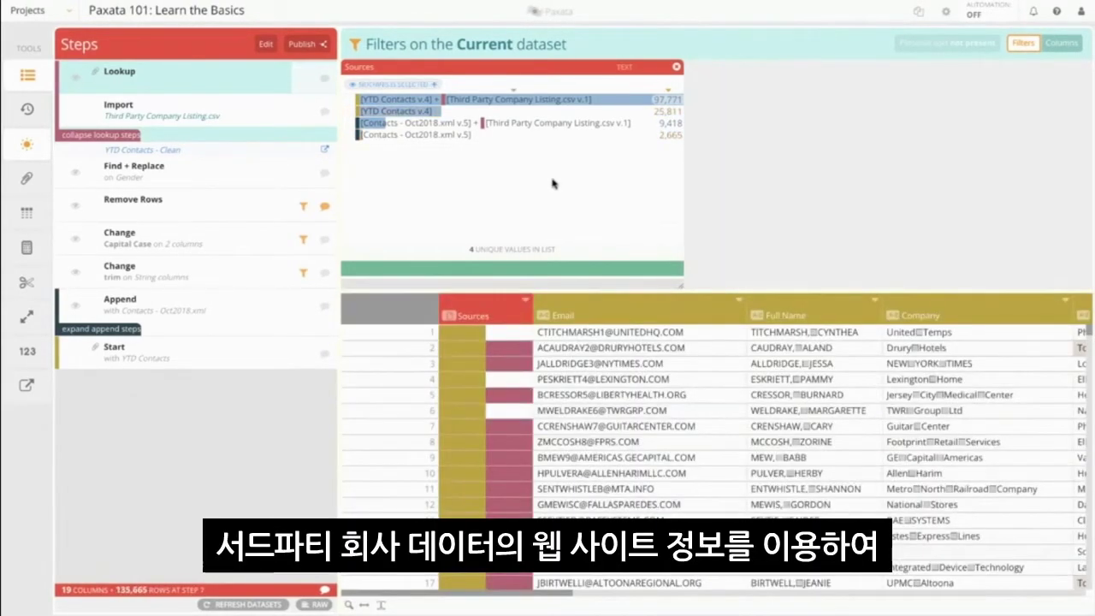
pyautogui.click(679, 70)
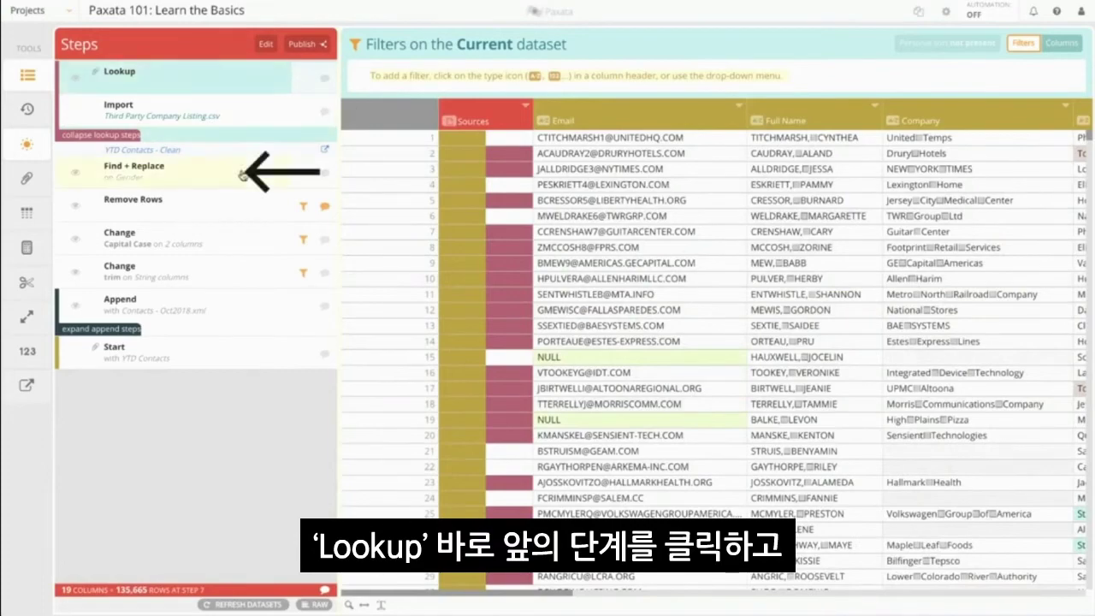
# - Add a Split on the Email column after the Find + Replace step, using @ as separator and the maximum of 2 output columns
pyautogui.click(212, 176)
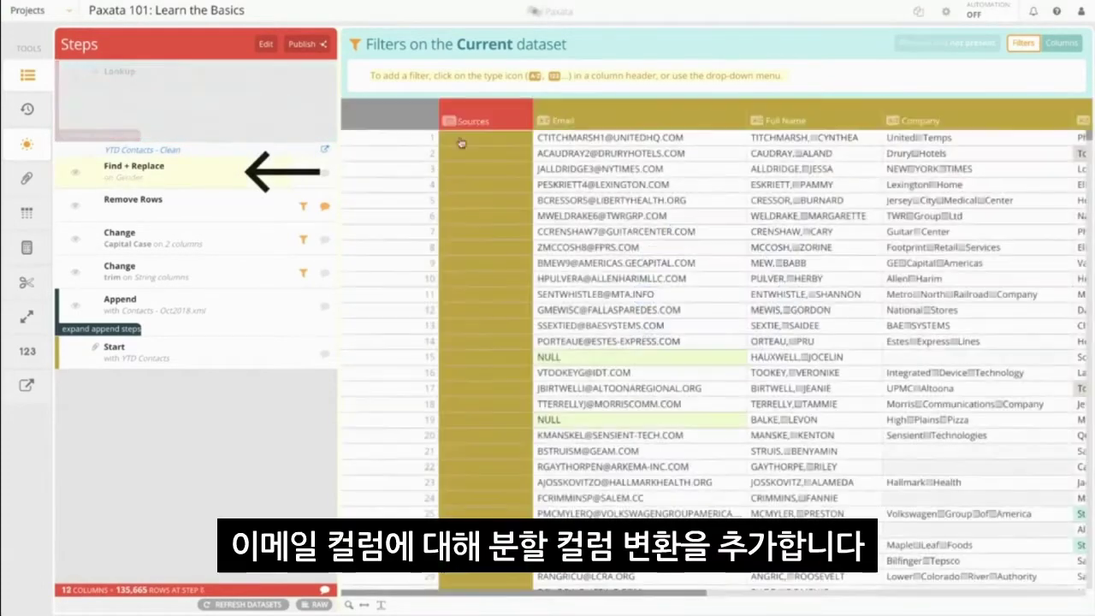
pyautogui.click(740, 107)
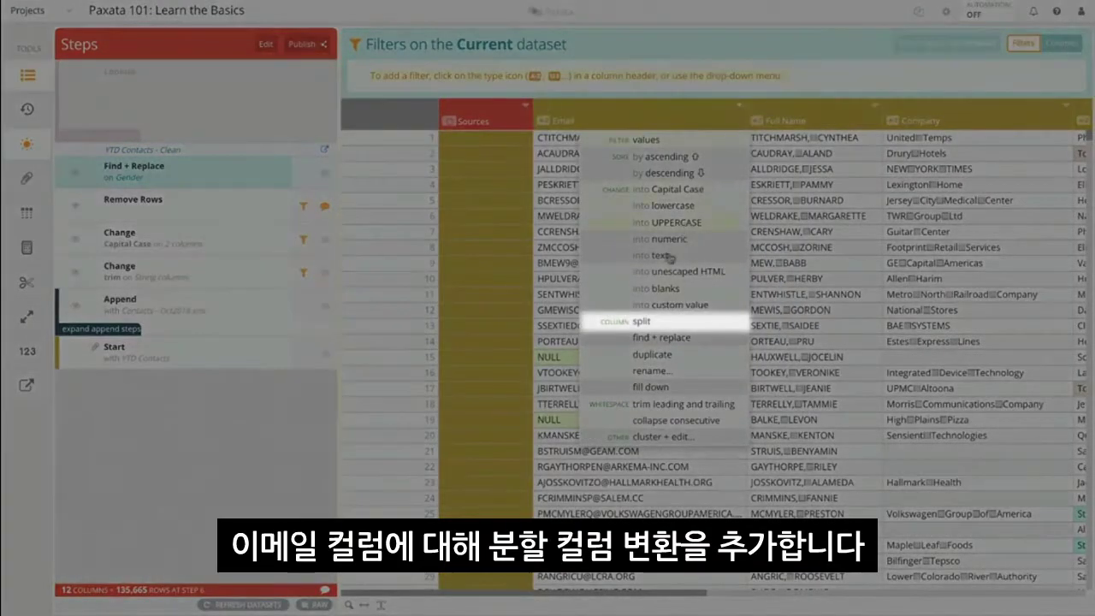
pyautogui.click(640, 321)
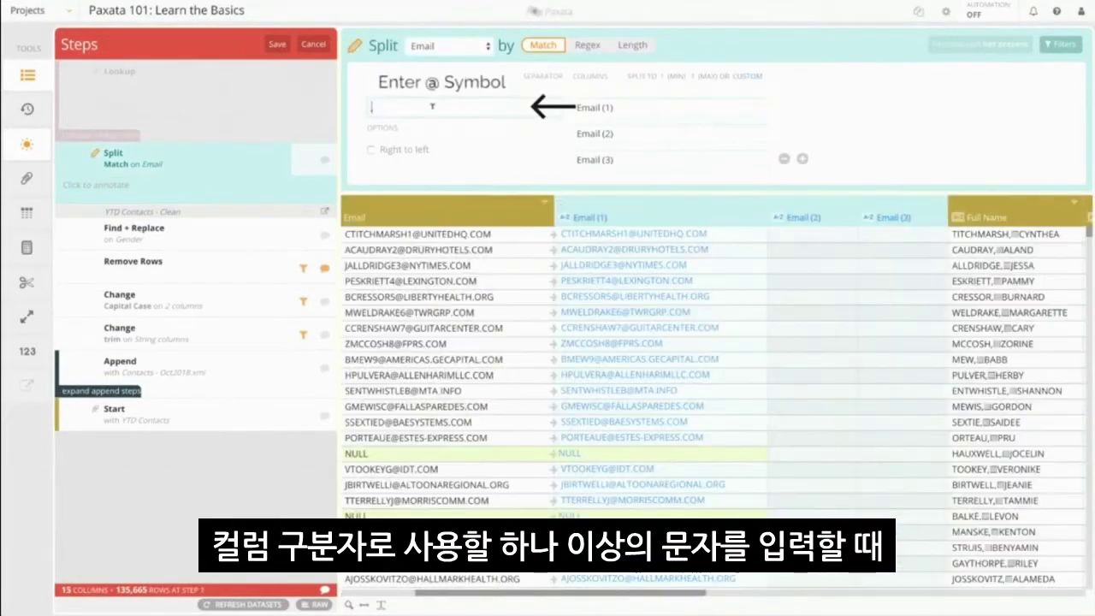
pyautogui.write('@')
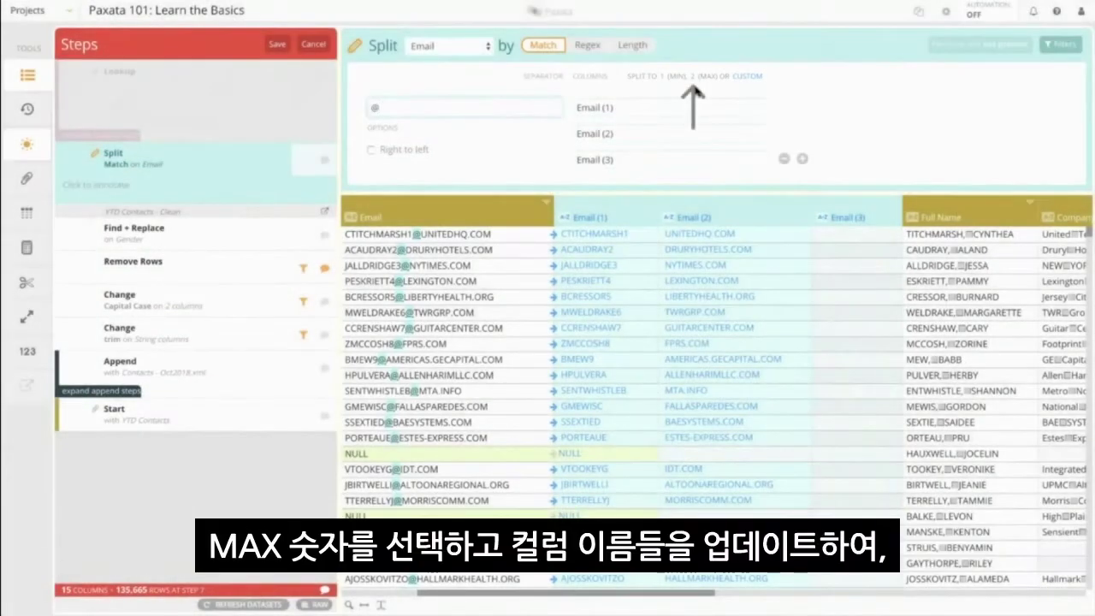
pyautogui.click(692, 77)
# - Name the two Email split columns Email ID and Email Domain, and save the step
pyautogui.moveTo(622, 99); pyautogui.dragTo(602, 108)
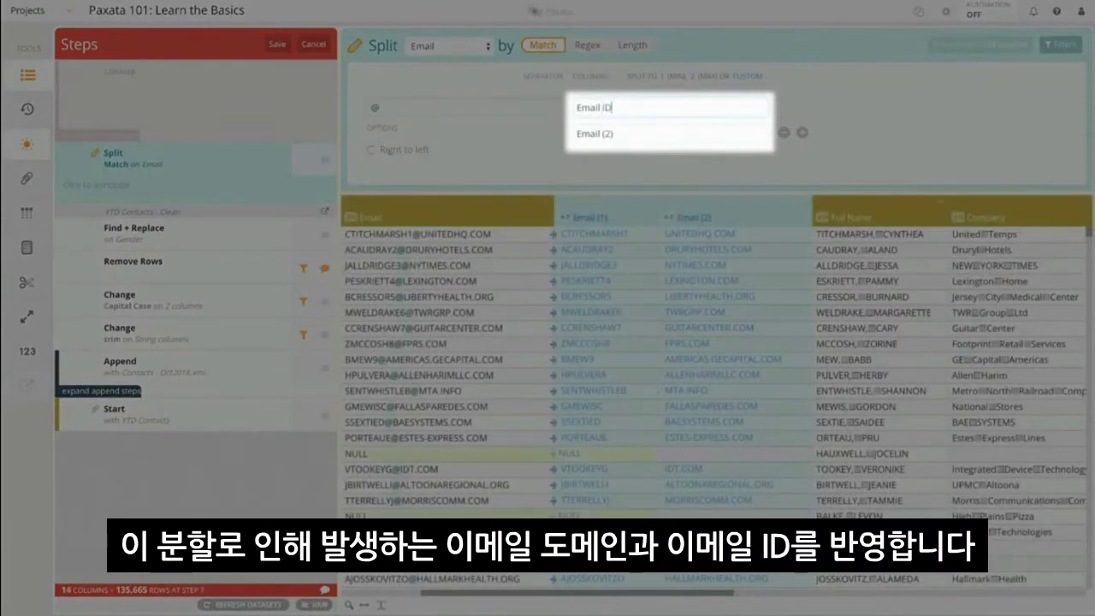
pyautogui.press('Tab')
pyautogui.moveTo(601, 133); pyautogui.dragTo(685, 139)
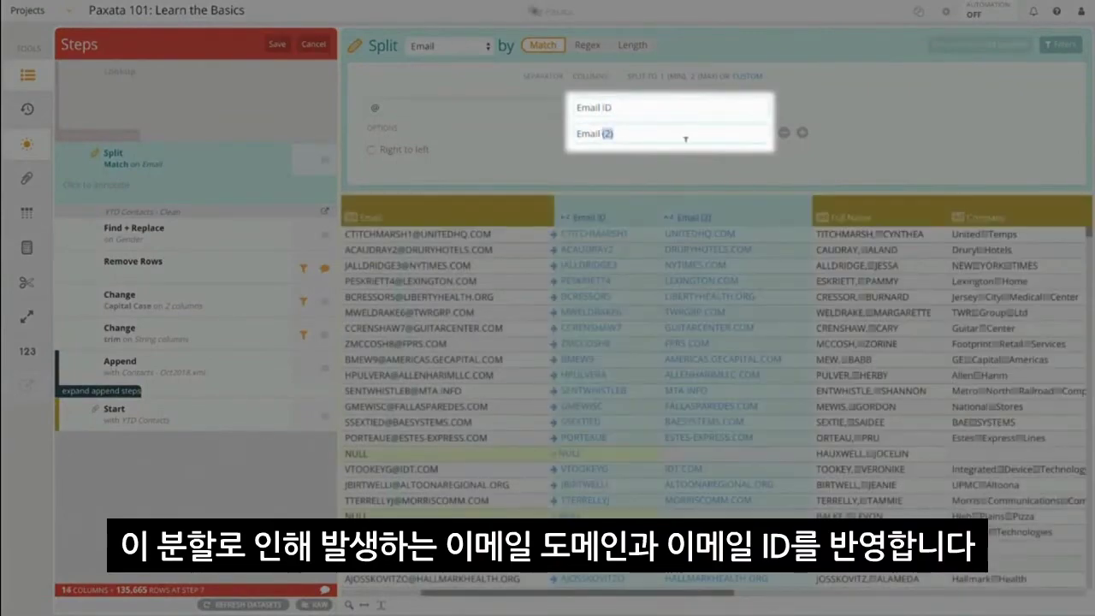
pyautogui.write('Domain')
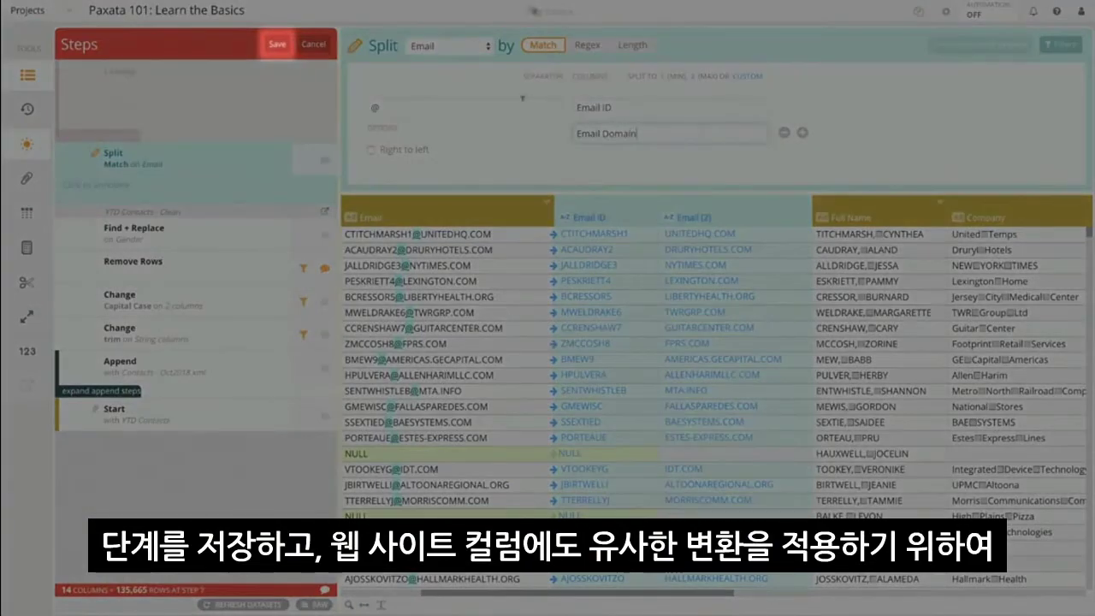
pyautogui.click(277, 43)
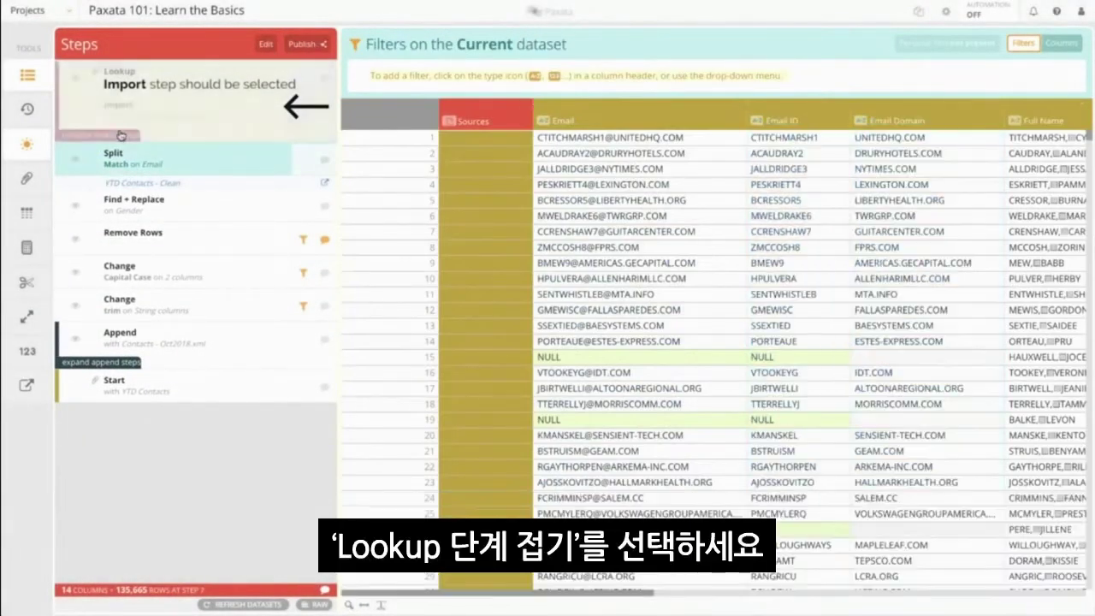
# - From the lookup's Import step, add a Split on the company listing's Website column with a period as separator
pyautogui.click(120, 115)
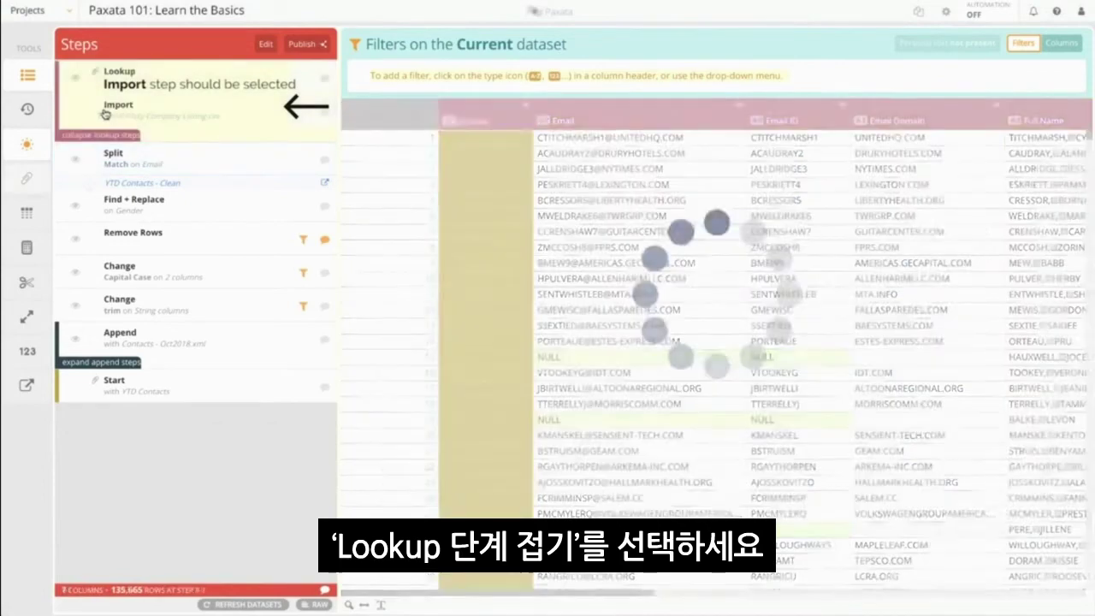
pyautogui.click(1006, 103)
pyautogui.click(908, 323)
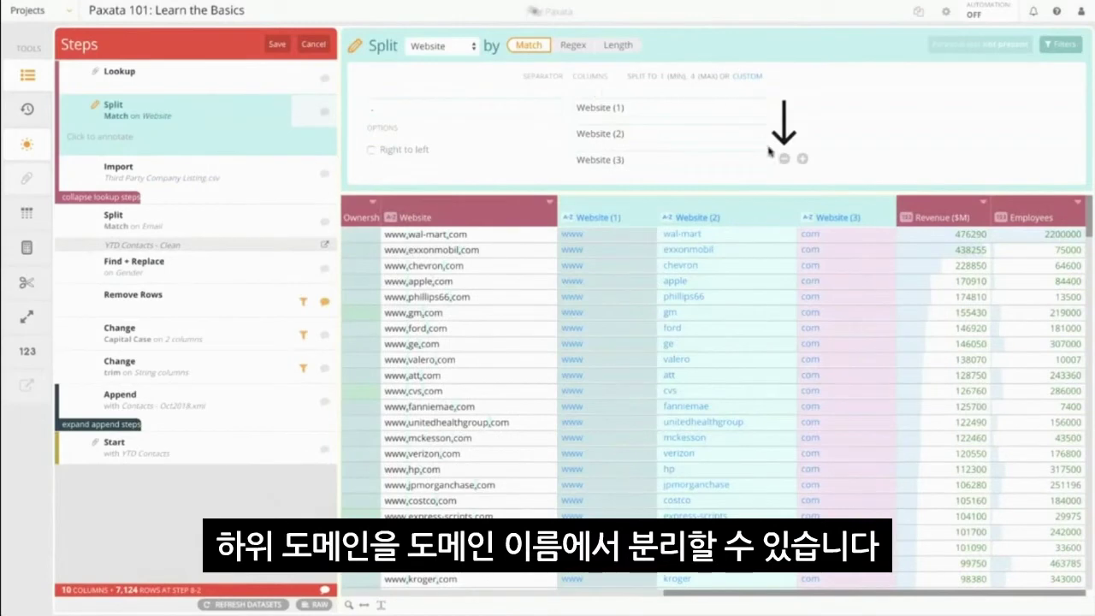
# - Reduce the Website split to two columns and name them Website Subdomain and Website Domain
pyautogui.click(643, 103)
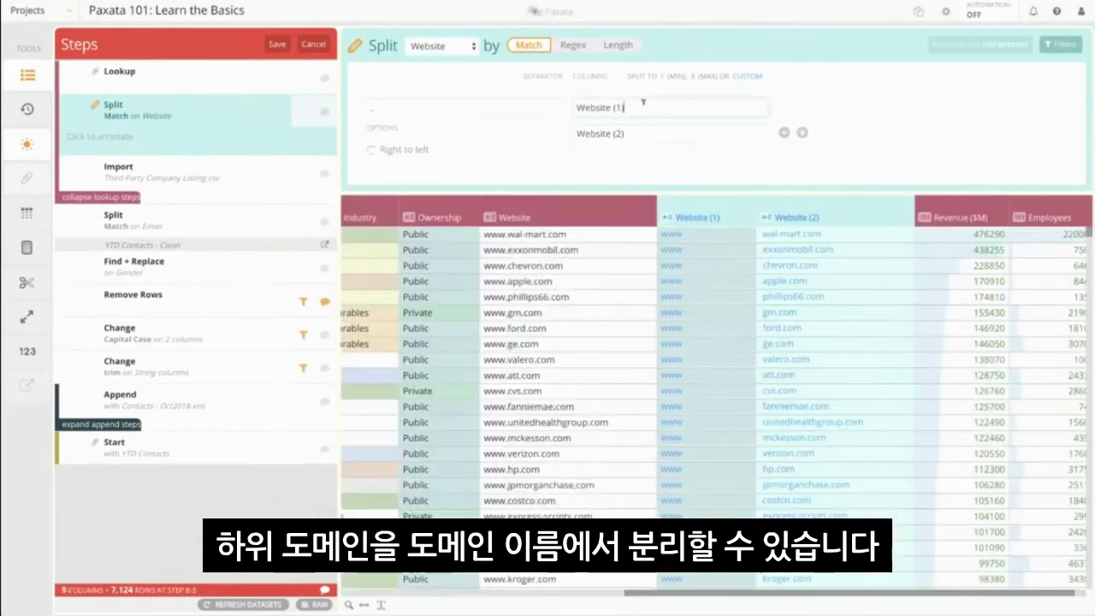
pyautogui.press('BackSpace')
pyautogui.press('BackSpace')
pyautogui.press('BackSpace')
pyautogui.write('Sub')
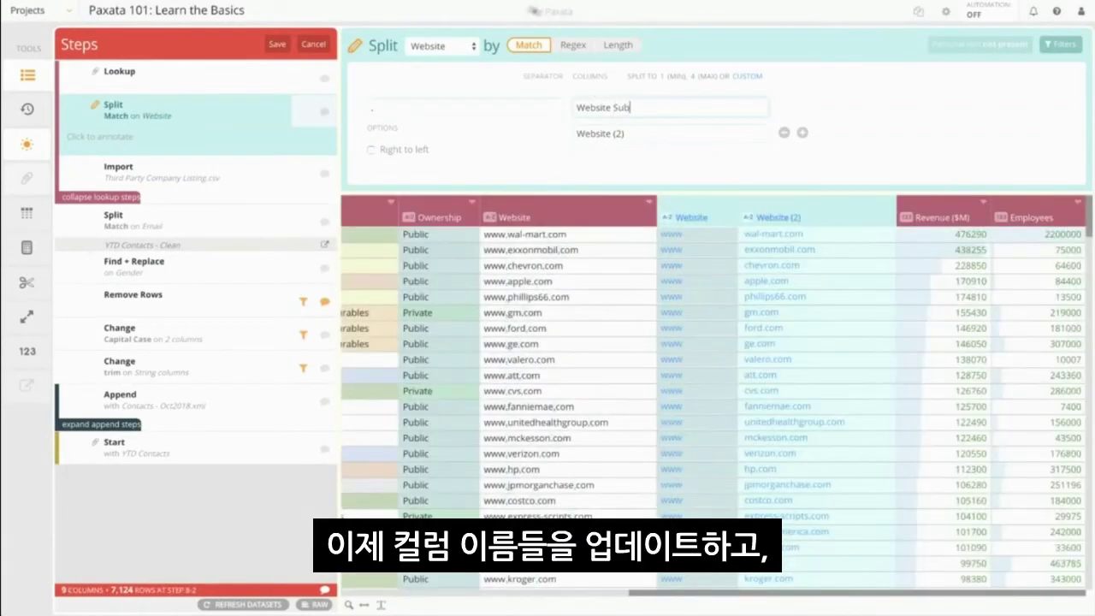
pyautogui.write('domain')
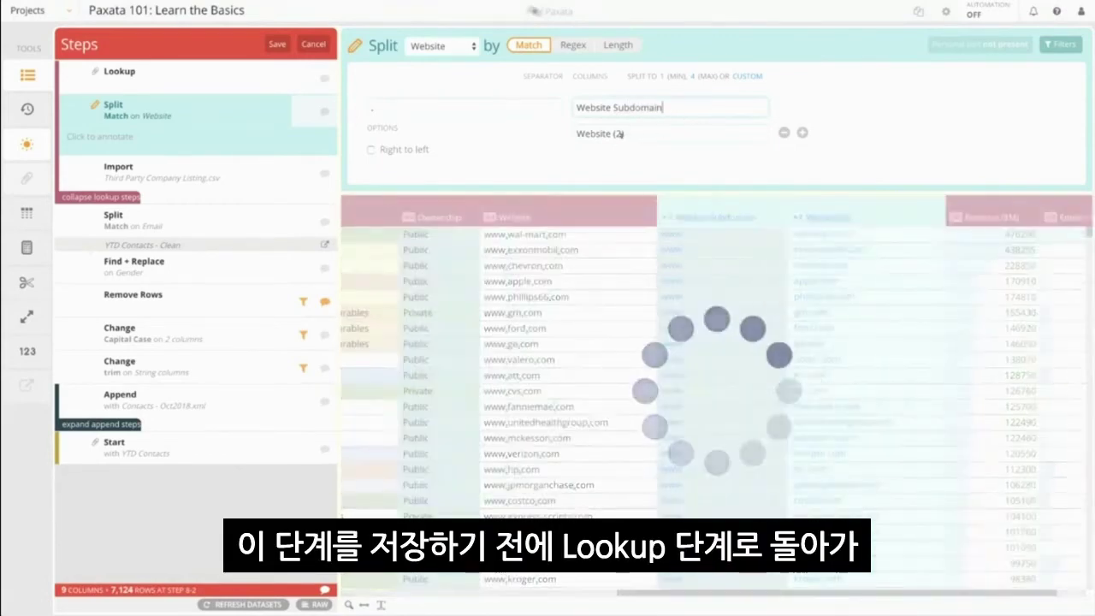
pyautogui.moveTo(611, 133); pyautogui.dragTo(640, 134)
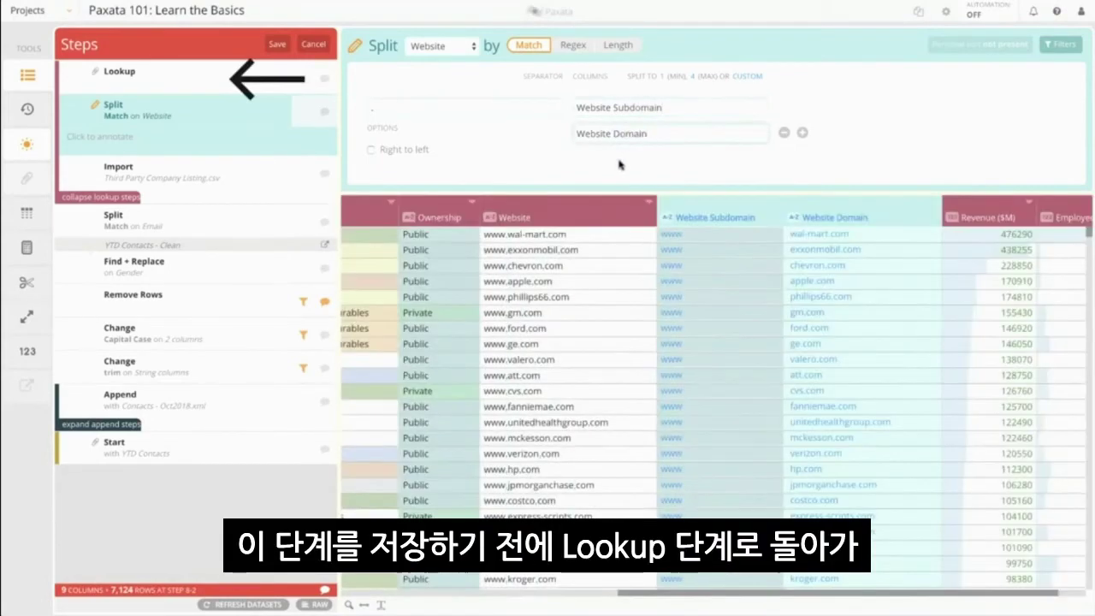
# - Return to the Lookup step, detect the joins again and connect Email Domain with Website Domain
pyautogui.click(237, 79)
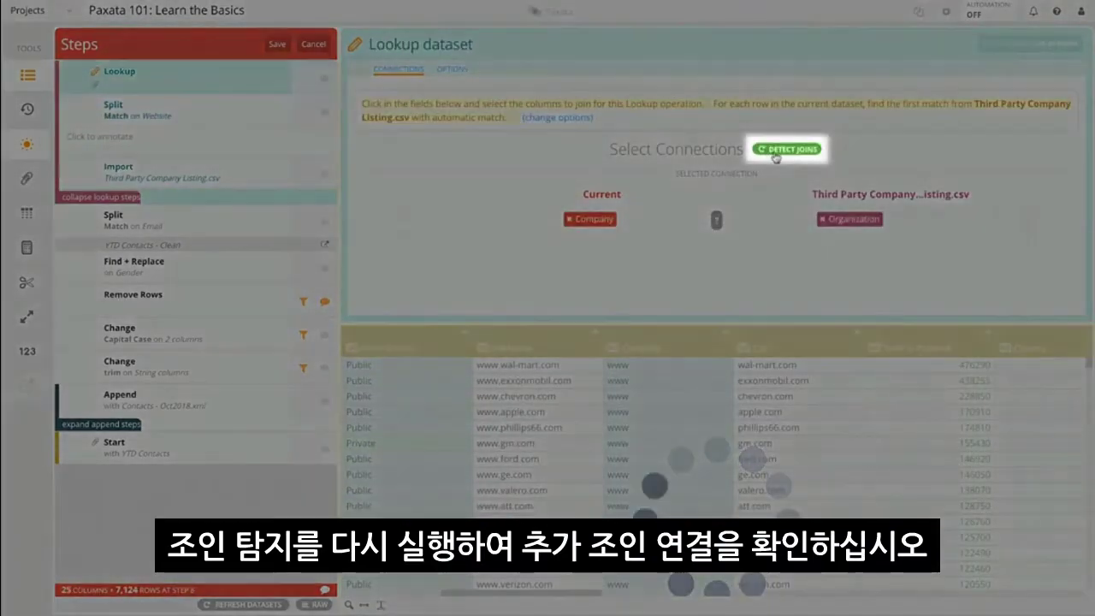
pyautogui.click(773, 151)
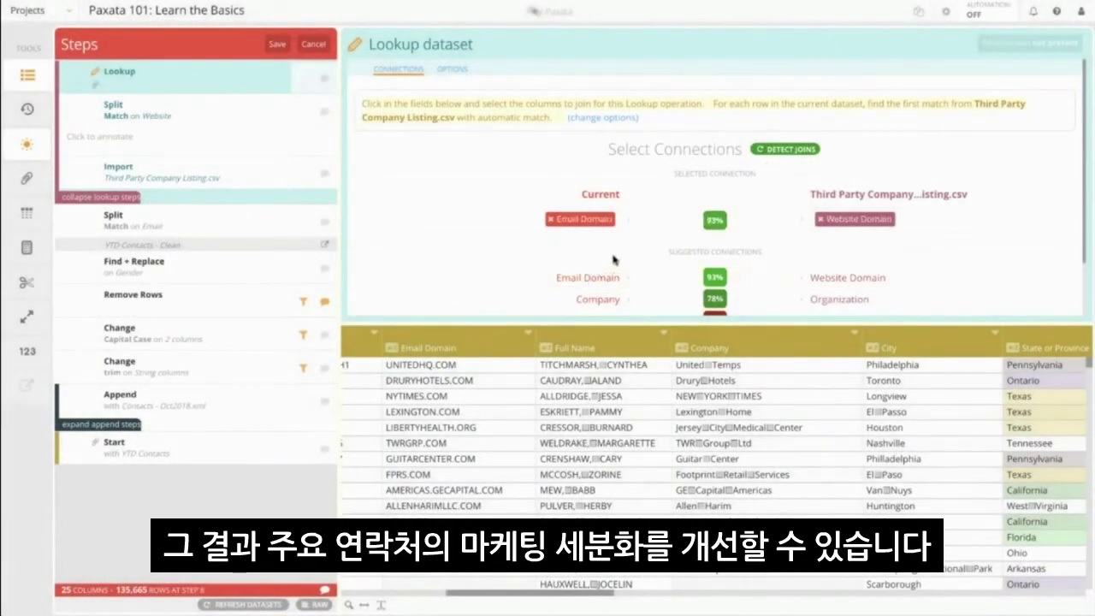
pyautogui.click(597, 281)
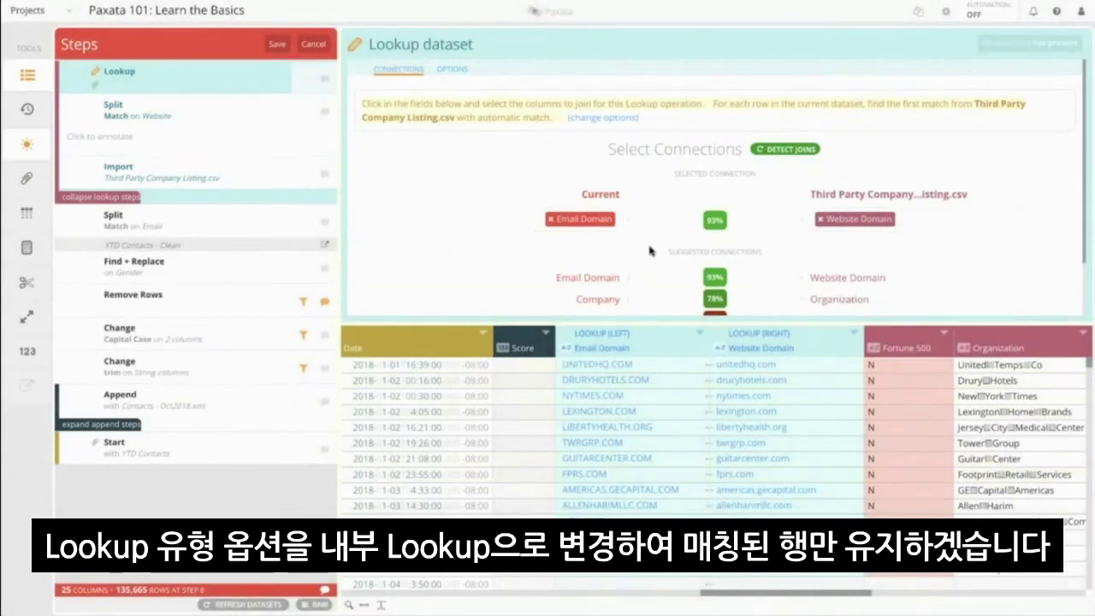
# - Set the lookup type to keep only matched rows and save the Lookup step together with its Website split
pyautogui.click(460, 72)
pyautogui.click(435, 199)
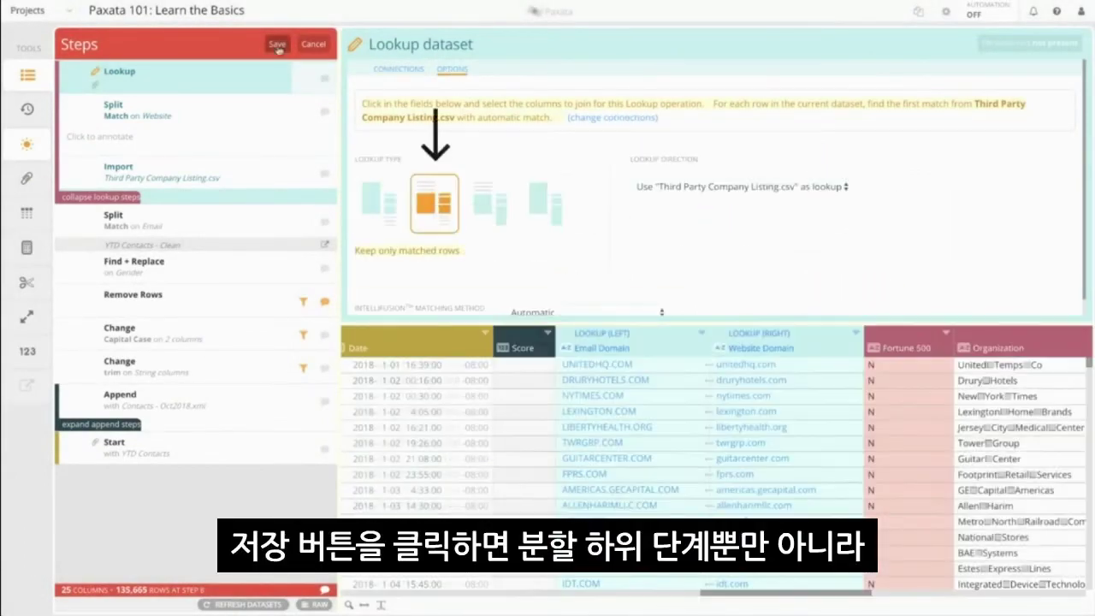
pyautogui.click(276, 45)
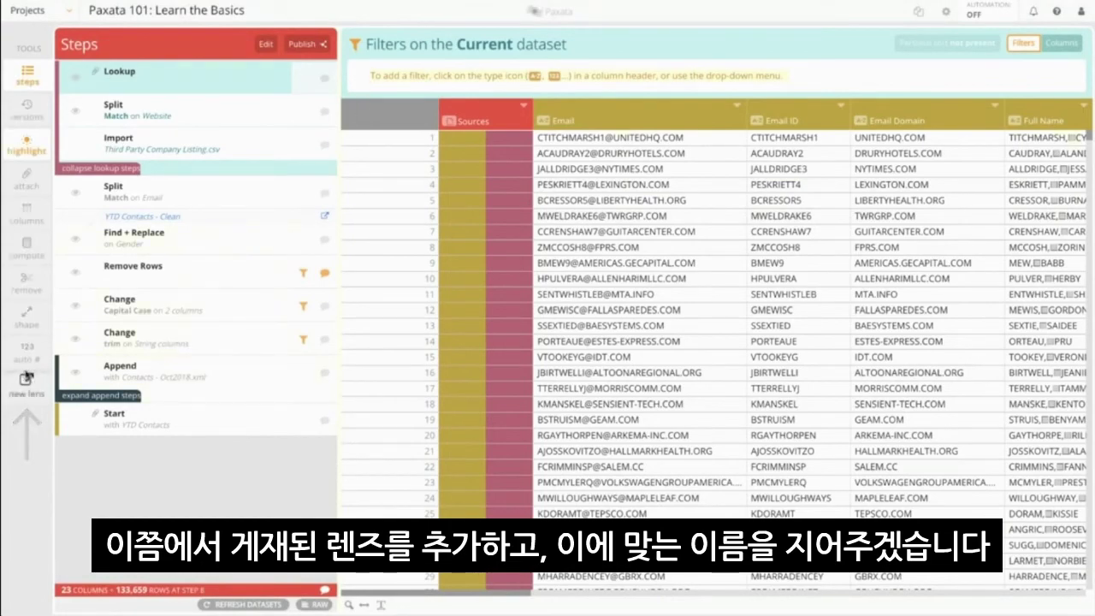
# - Add a lens named "YTD Contacts - Clean and Enriched" at the Lookup step, save it and publish its AnswerSet
pyautogui.click(26, 373)
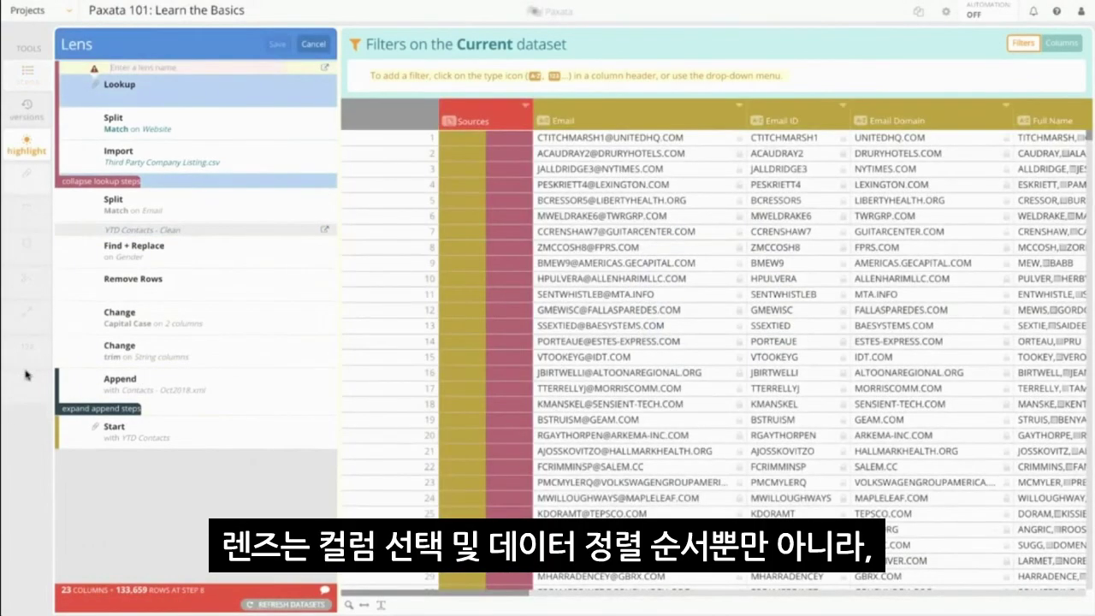
pyautogui.write('YTD Contacts - Clean and Enri')
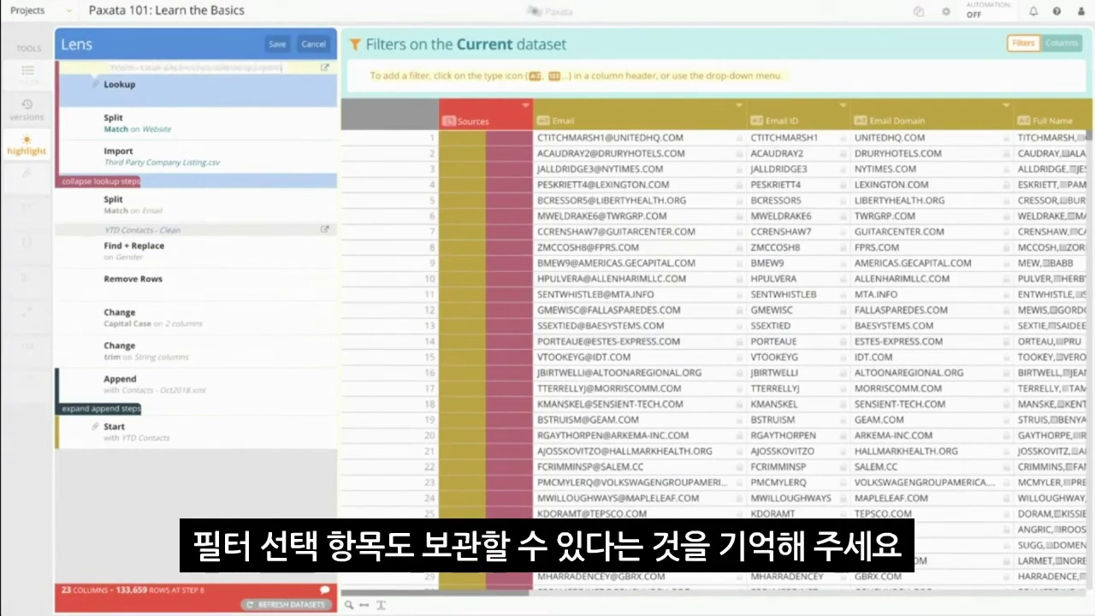
pyautogui.click(277, 44)
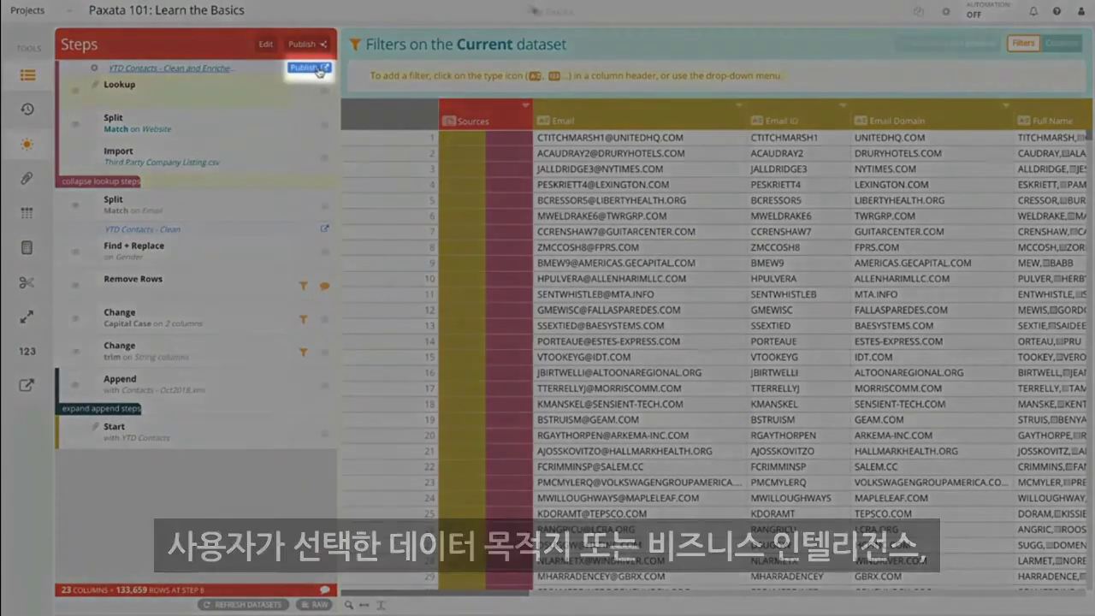
pyautogui.click(316, 69)
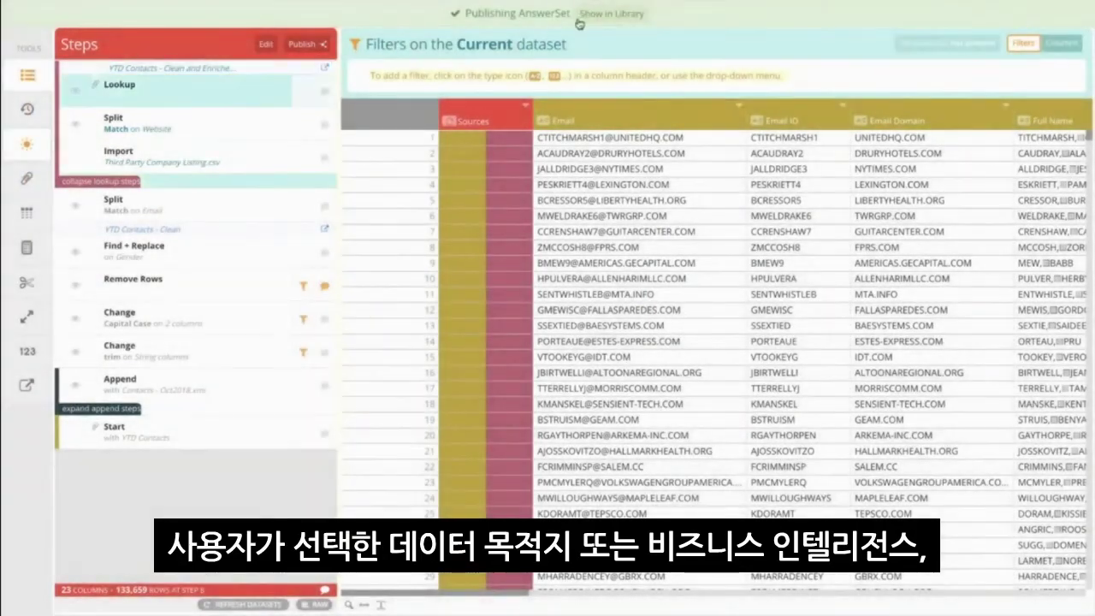
# - Show the published AnswerSet in the Library and export it as a local download
pyautogui.click(582, 17)
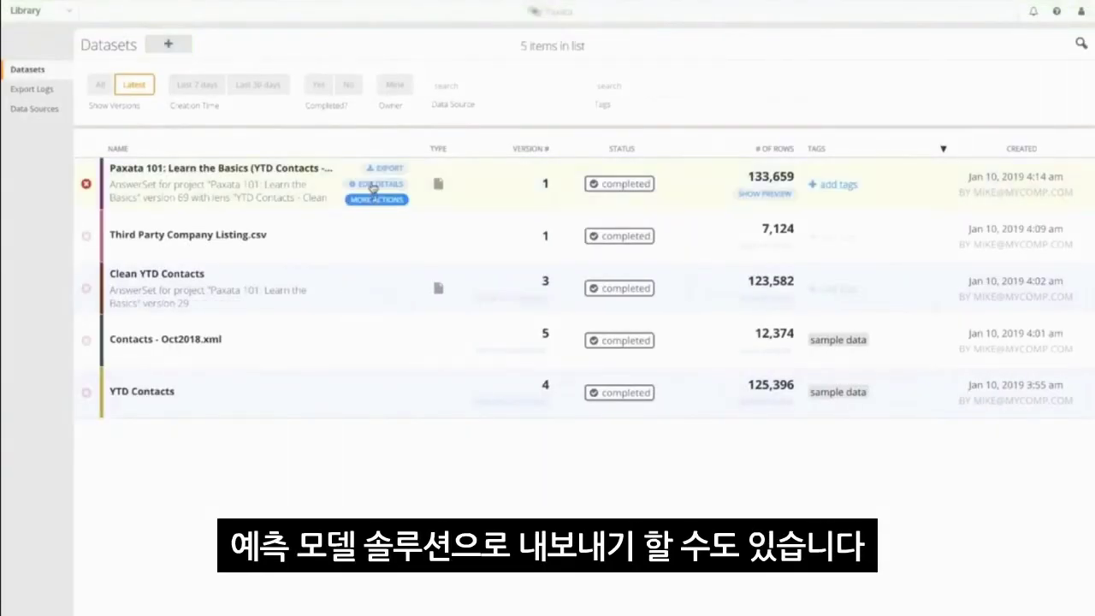
pyautogui.click(376, 174)
pyautogui.click(72, 76)
pyautogui.click(171, 77)
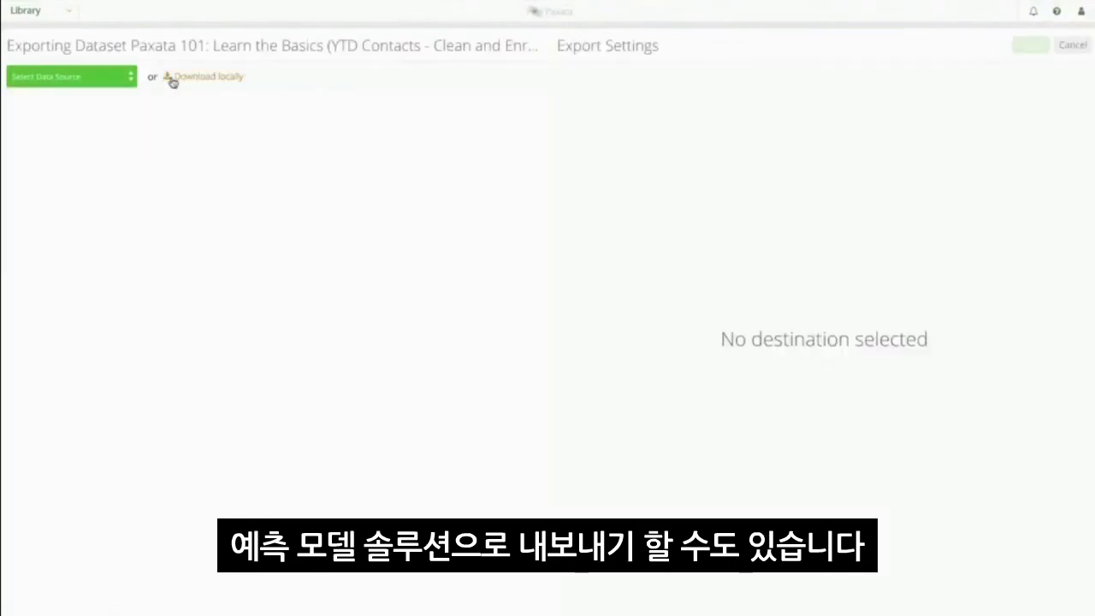